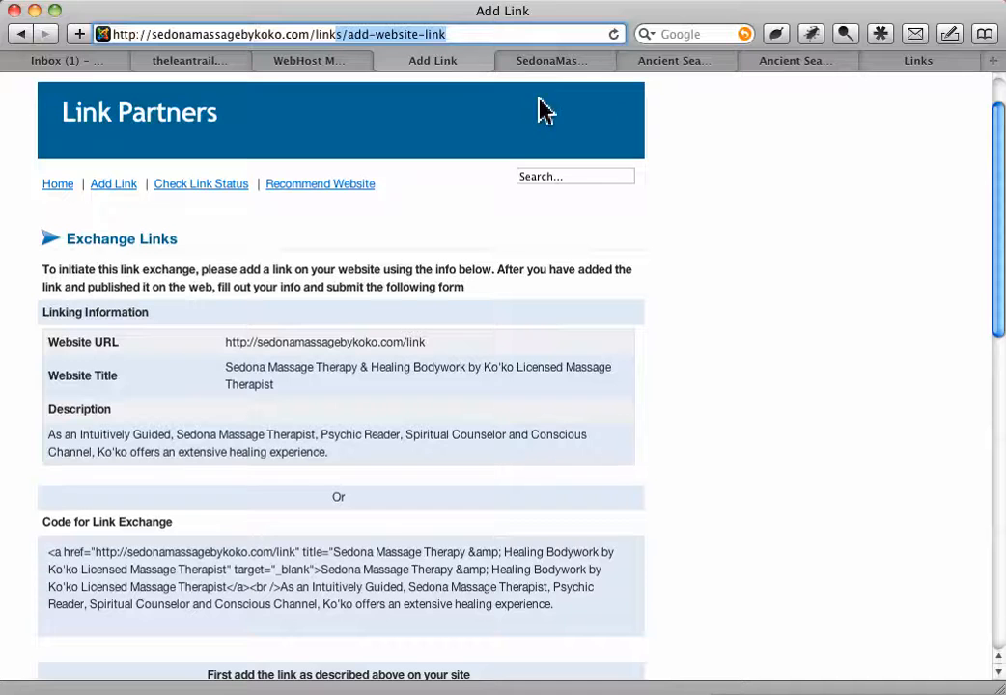
pyautogui.press('BackSpace')
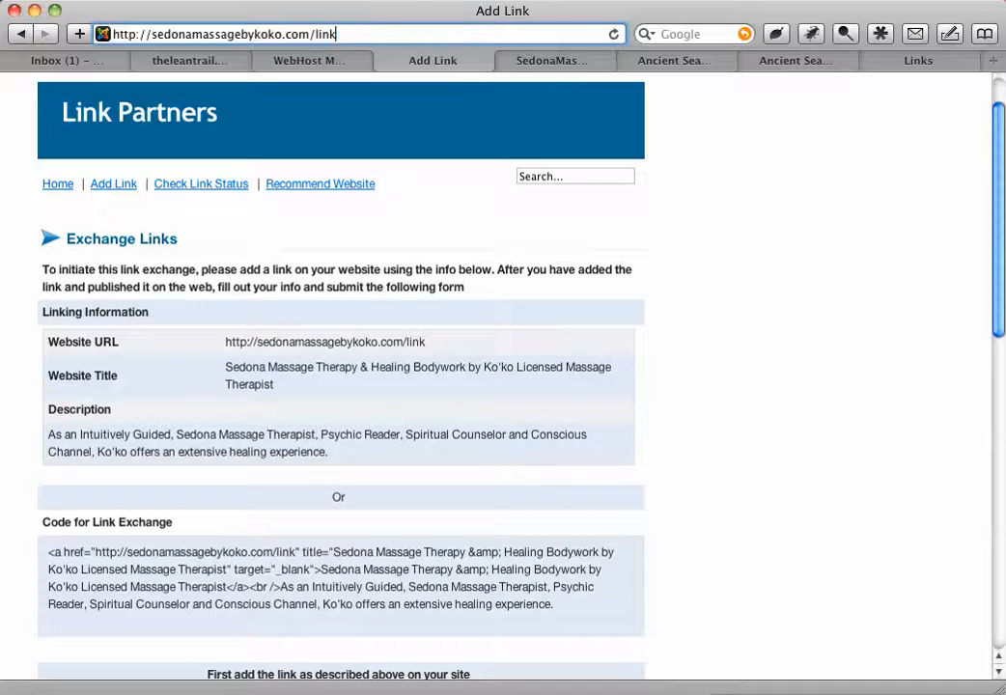
pyautogui.press('Return')
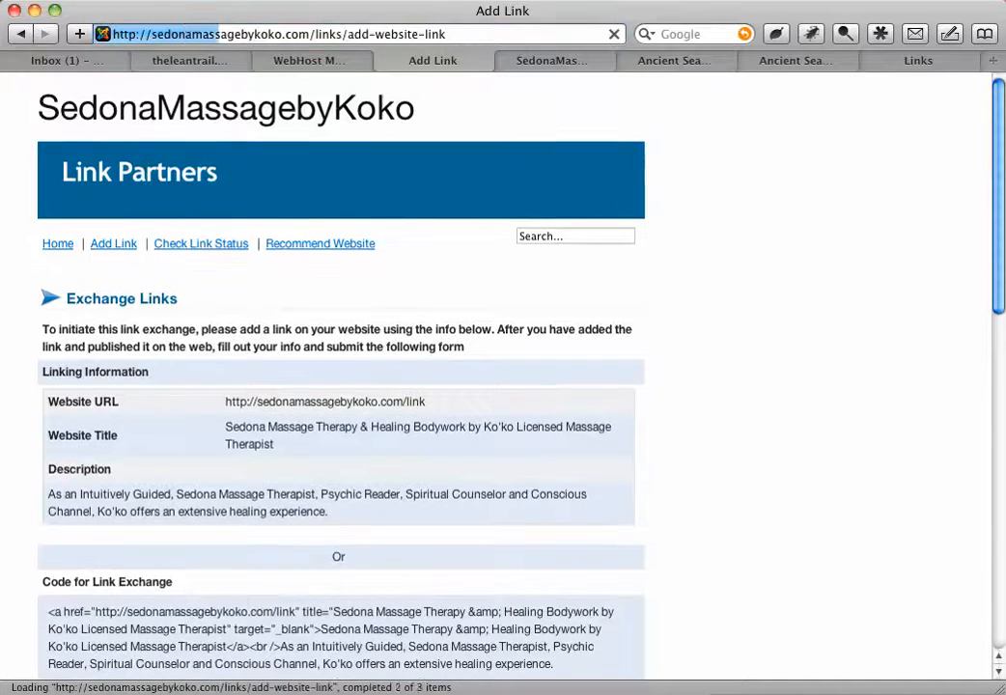
pyautogui.moveTo(316, 34); pyautogui.dragTo(484, 39)
pyautogui.click(786, 208)
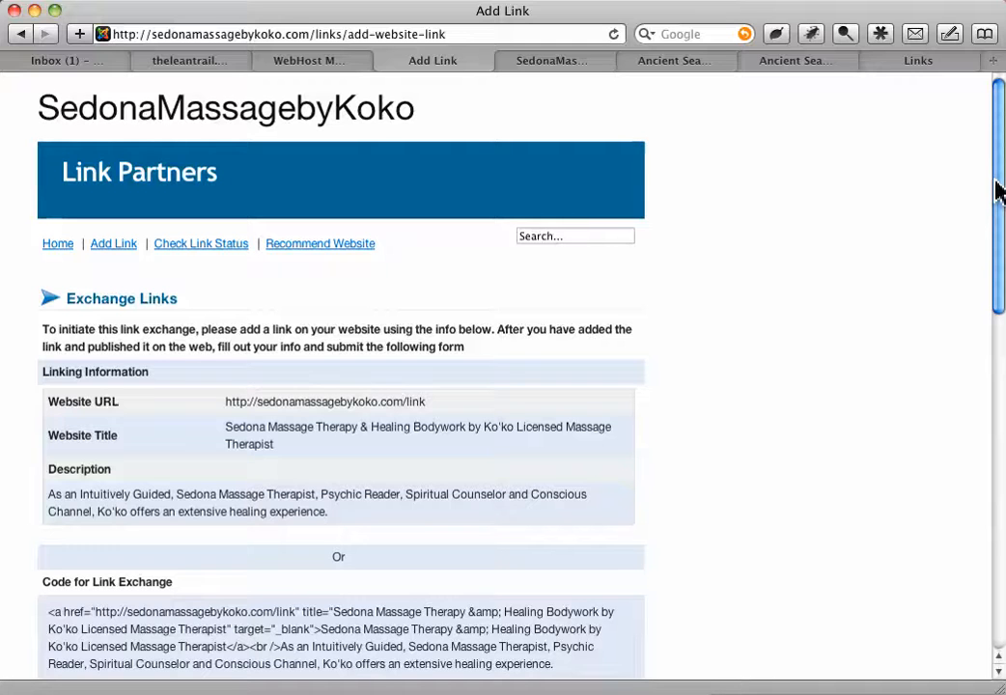
pyautogui.moveTo(334, 35); pyautogui.dragTo(519, 112)
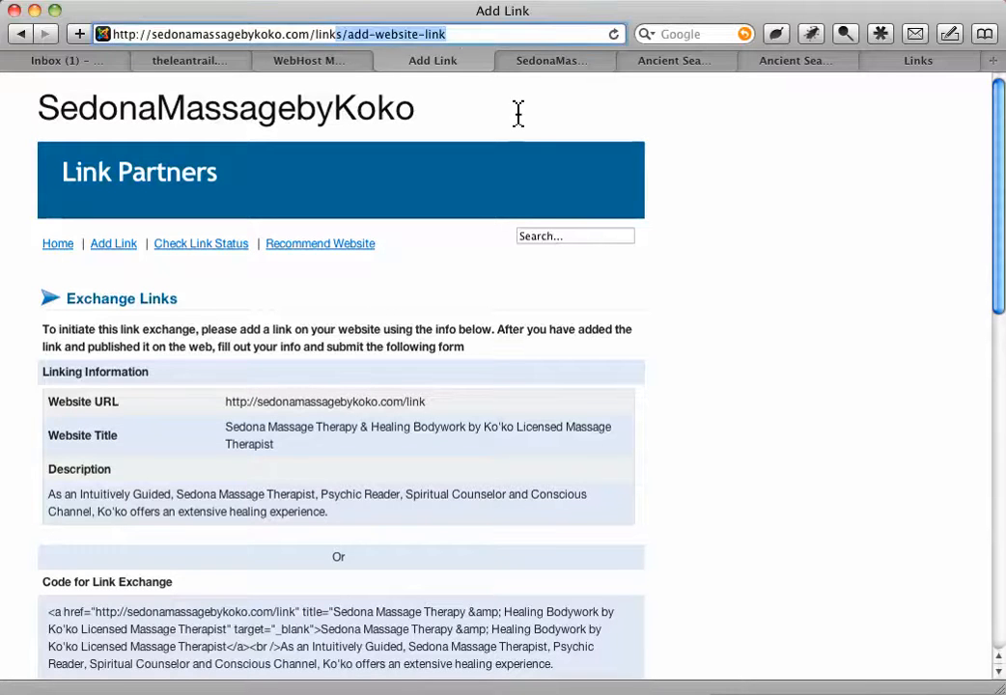
pyautogui.press('BackSpace')
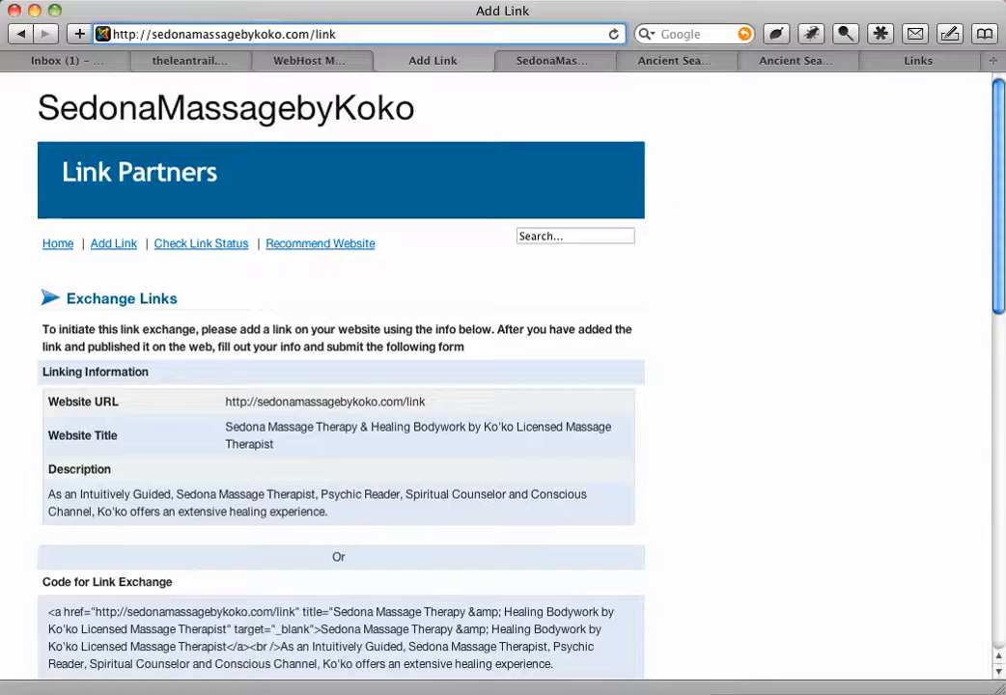
pyautogui.press('Return')
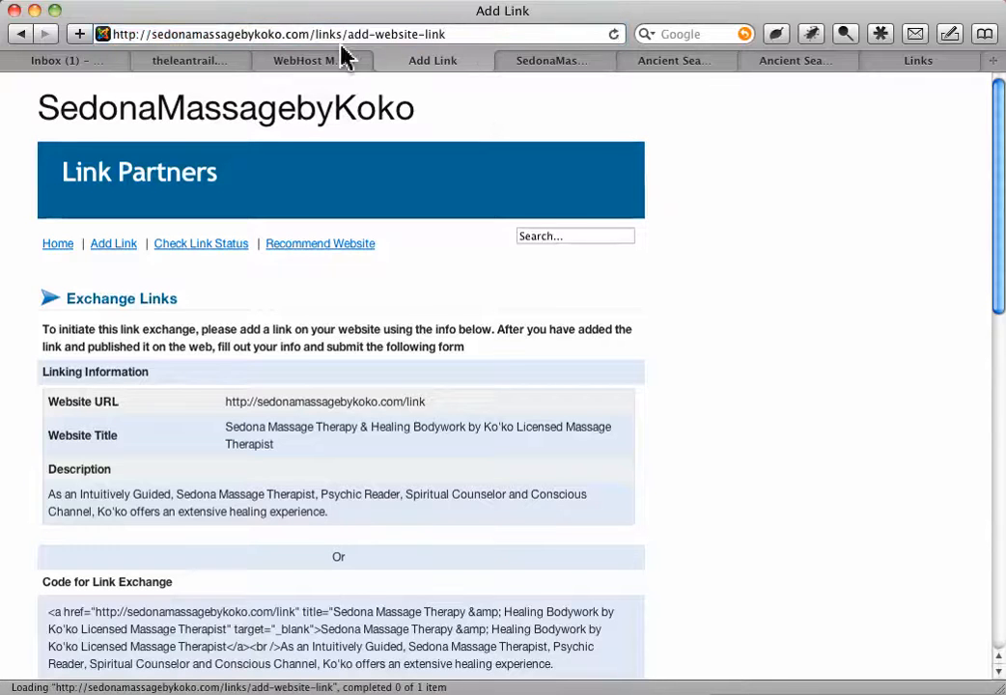
pyautogui.moveTo(336, 35); pyautogui.dragTo(485, 37)
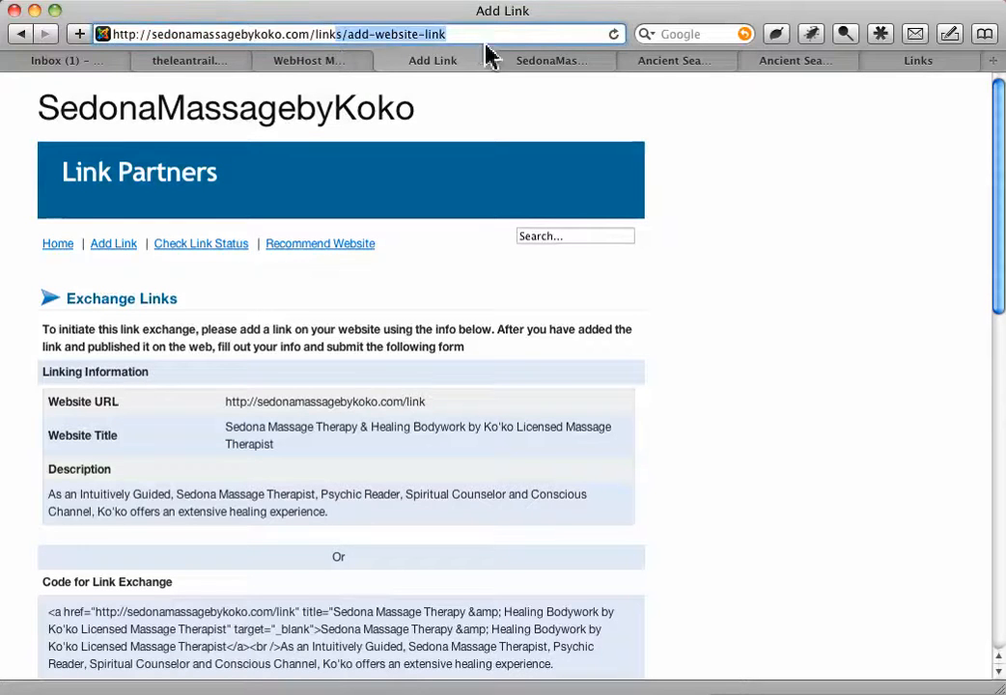
pyautogui.click(798, 221)
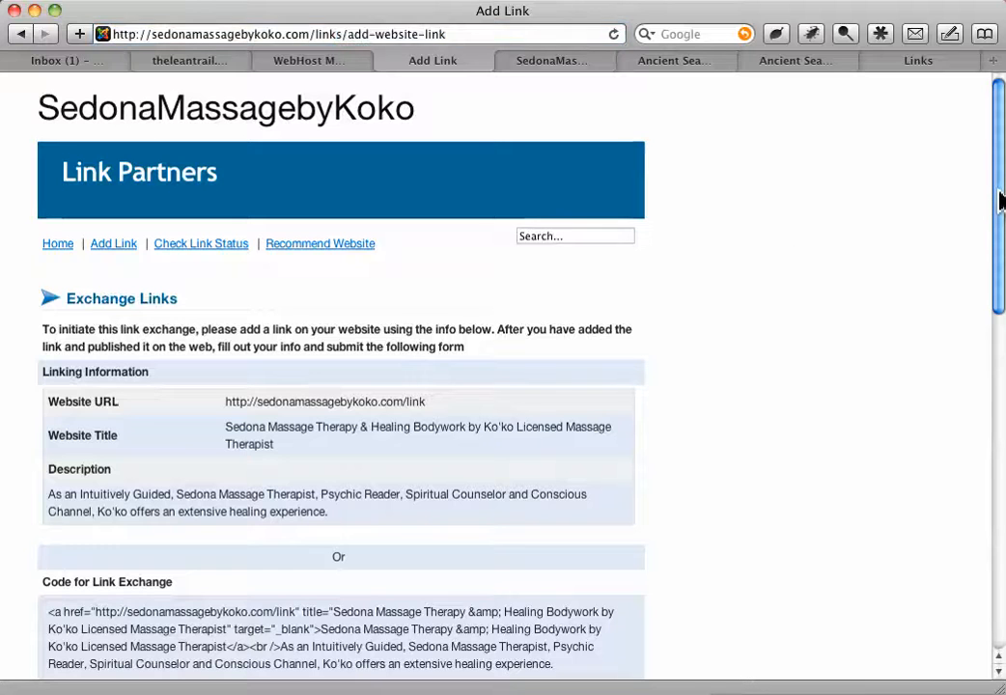
# - Review the Add Link form from the website URL field down to the reciprocal link, category and submit area
pyautogui.moveTo(1000, 207); pyautogui.dragTo(982, 384)
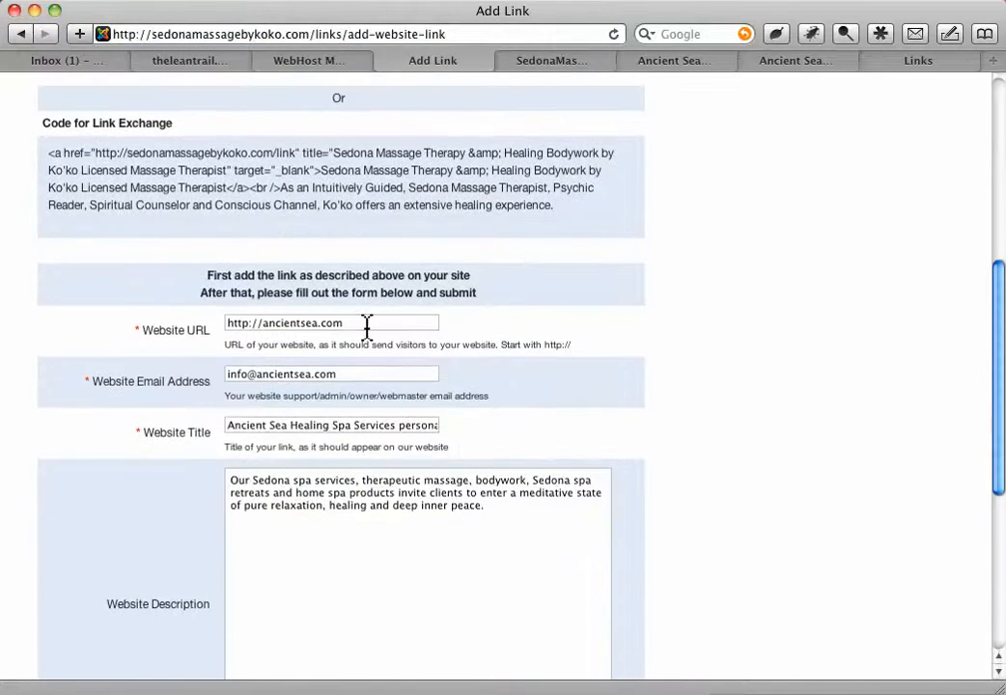
pyautogui.moveTo(372, 324); pyautogui.dragTo(175, 330)
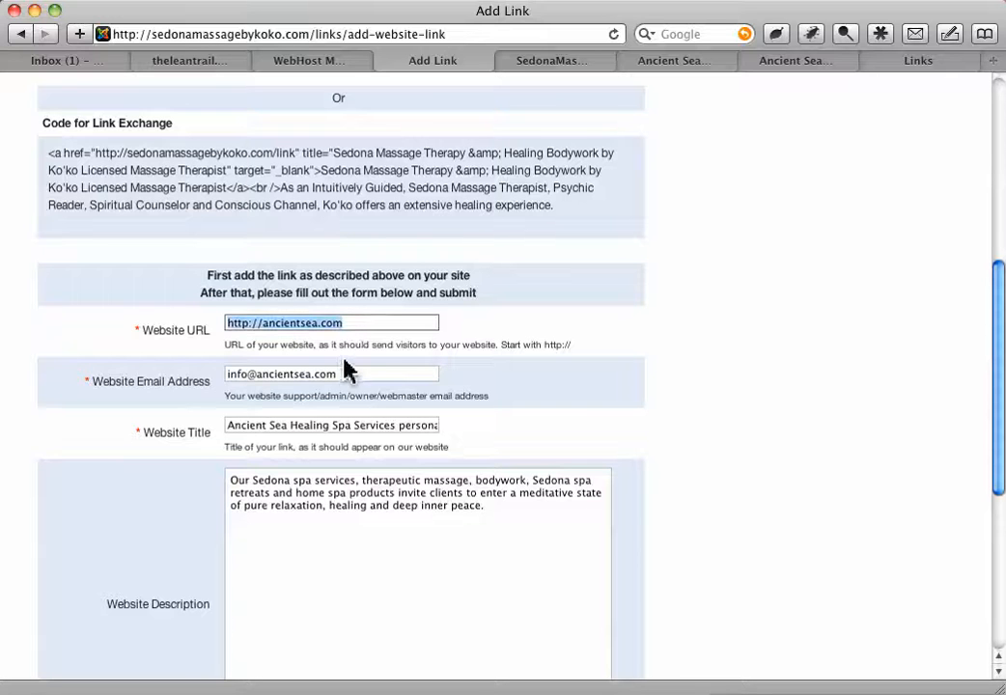
pyautogui.click(794, 548)
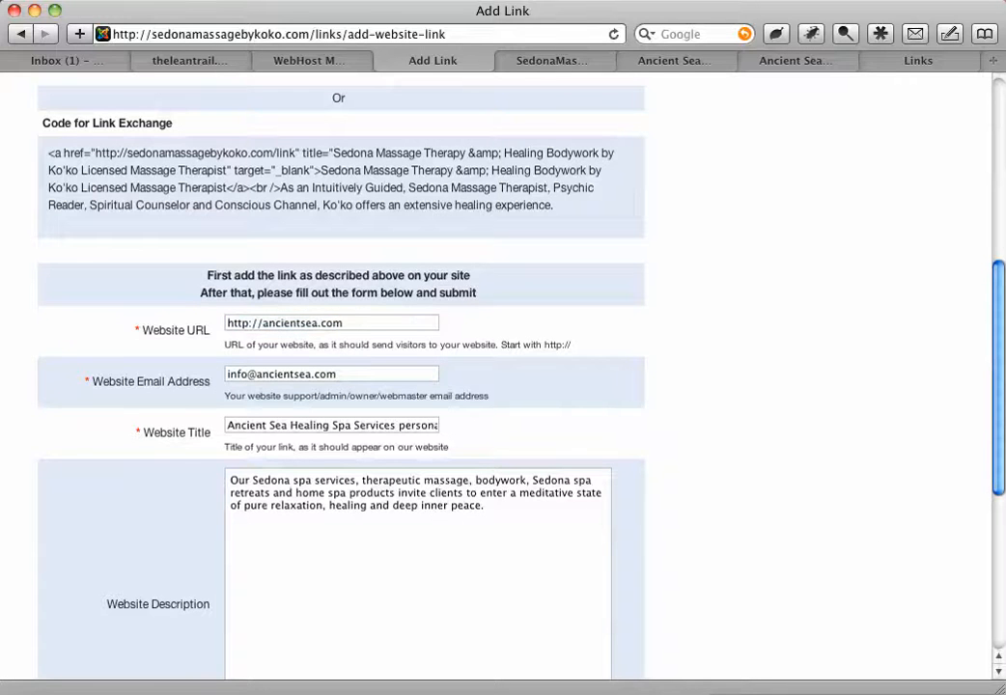
pyautogui.moveTo(1000, 456); pyautogui.dragTo(977, 611)
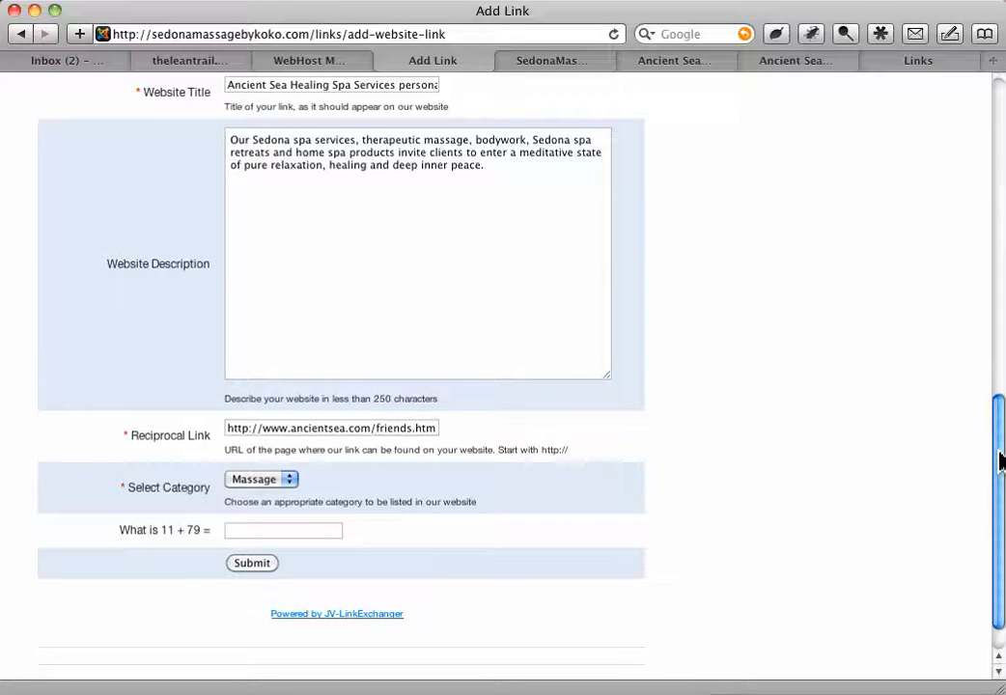
pyautogui.moveTo(1000, 462); pyautogui.dragTo(997, 521)
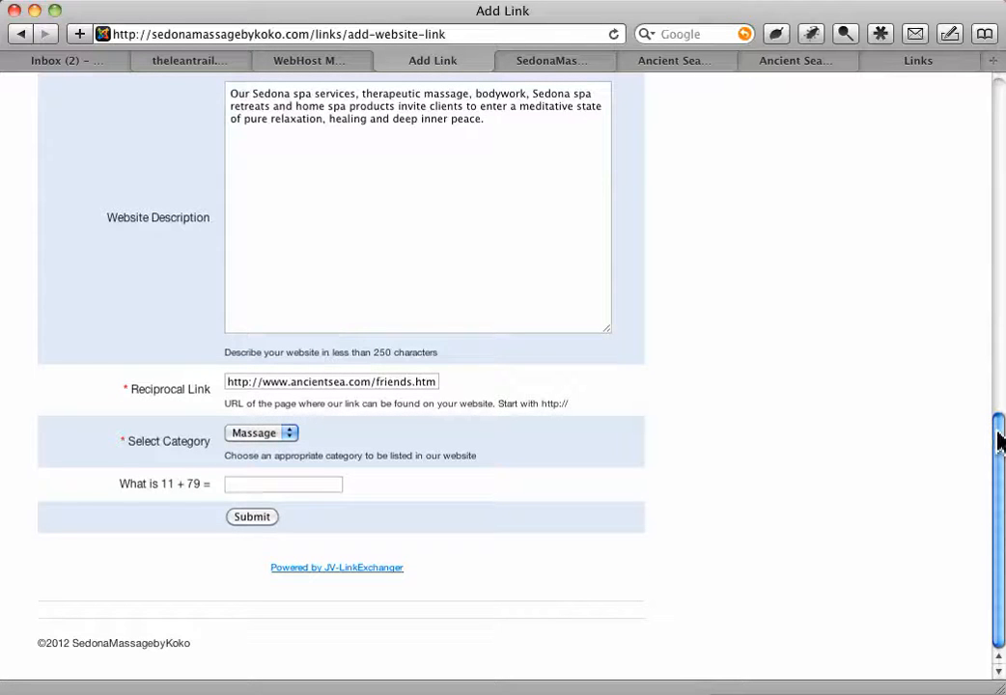
pyautogui.click(566, 64)
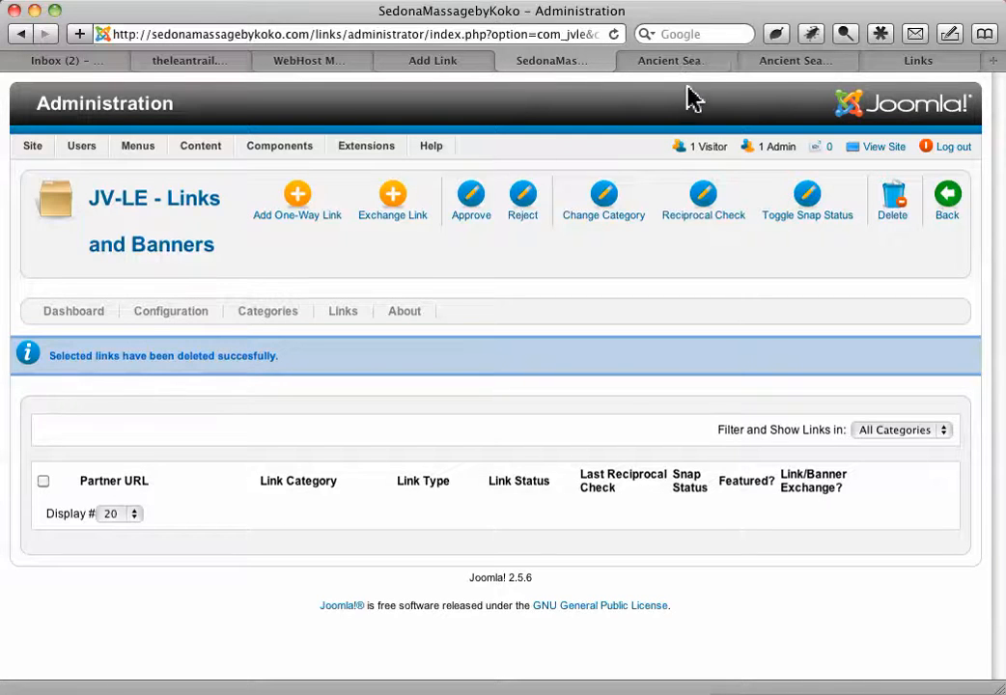
pyautogui.click(415, 62)
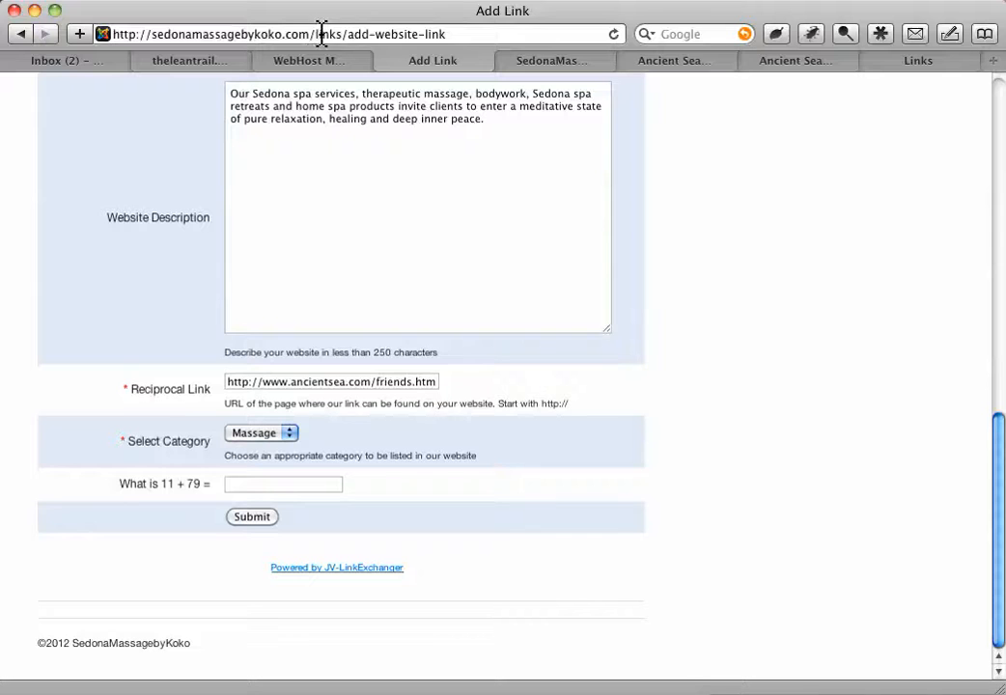
pyautogui.scroll(15, 1002, 107)
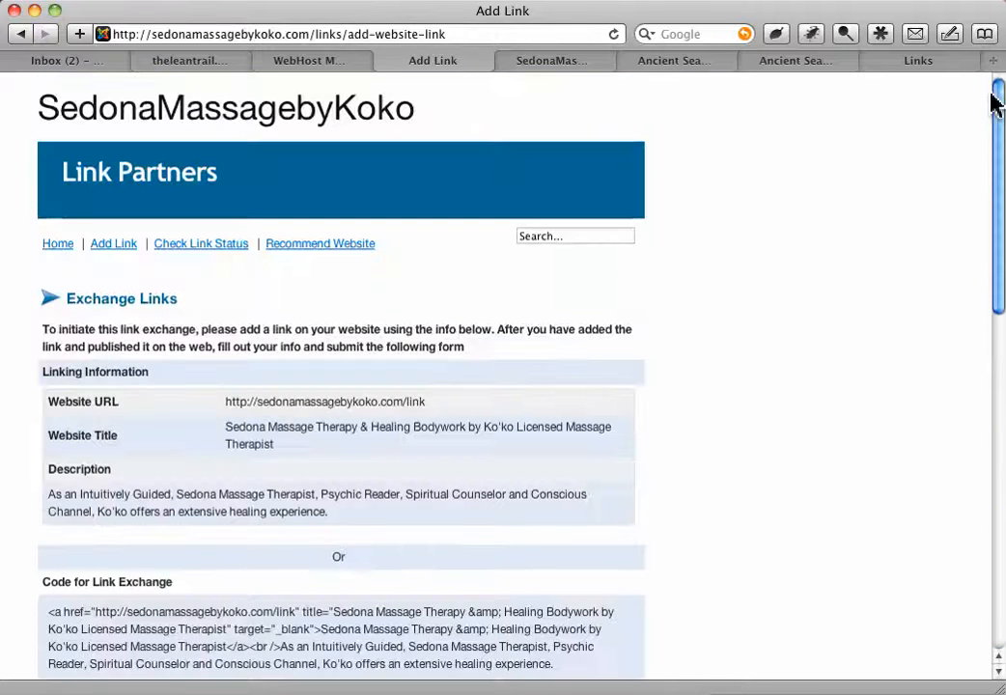
pyautogui.click(55, 246)
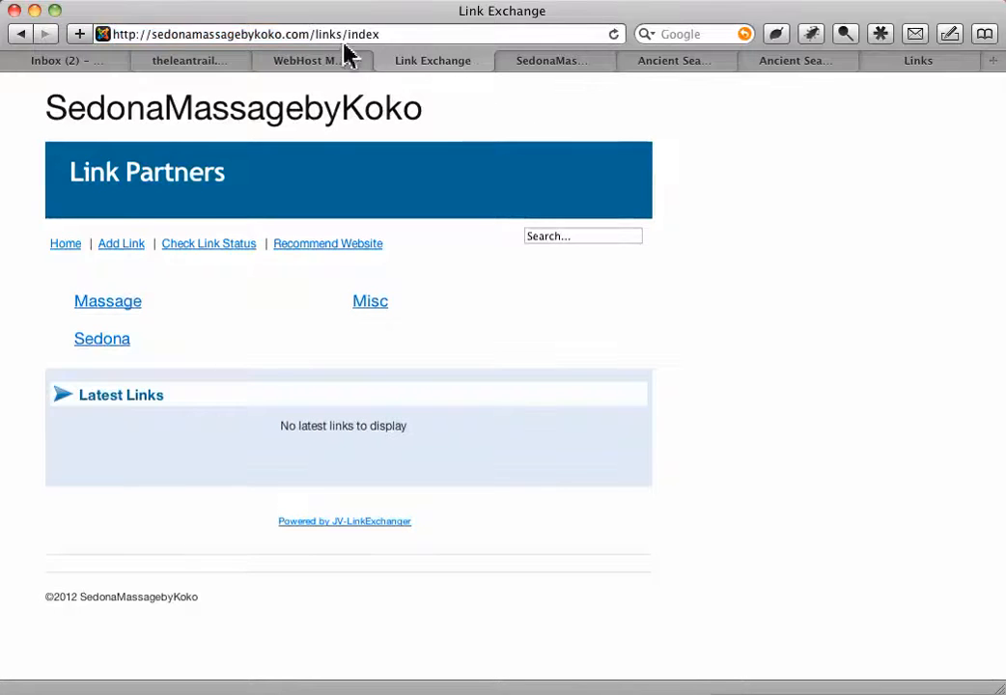
pyautogui.moveTo(341, 36); pyautogui.dragTo(497, 45)
pyautogui.press('BackSpace')
pyautogui.press('Return')
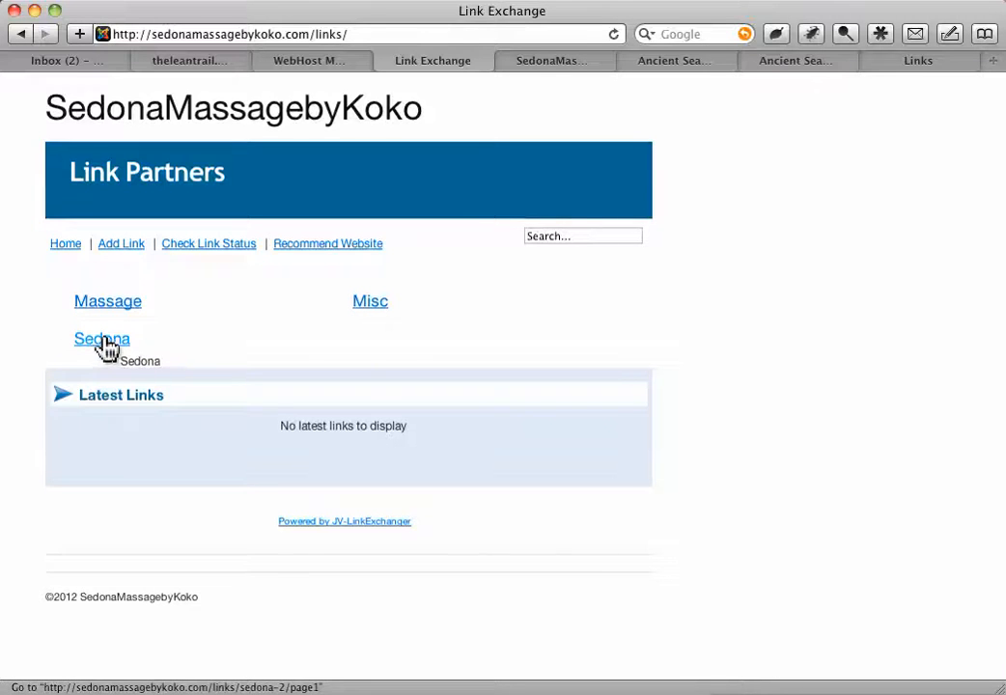
pyautogui.click(560, 62)
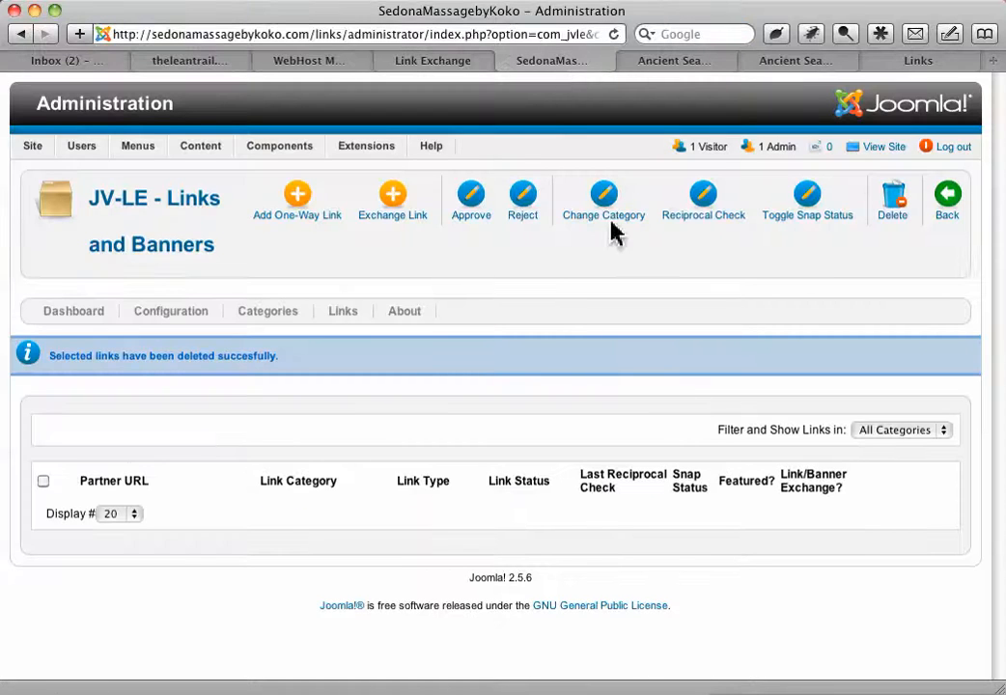
pyautogui.moveTo(251, 142)
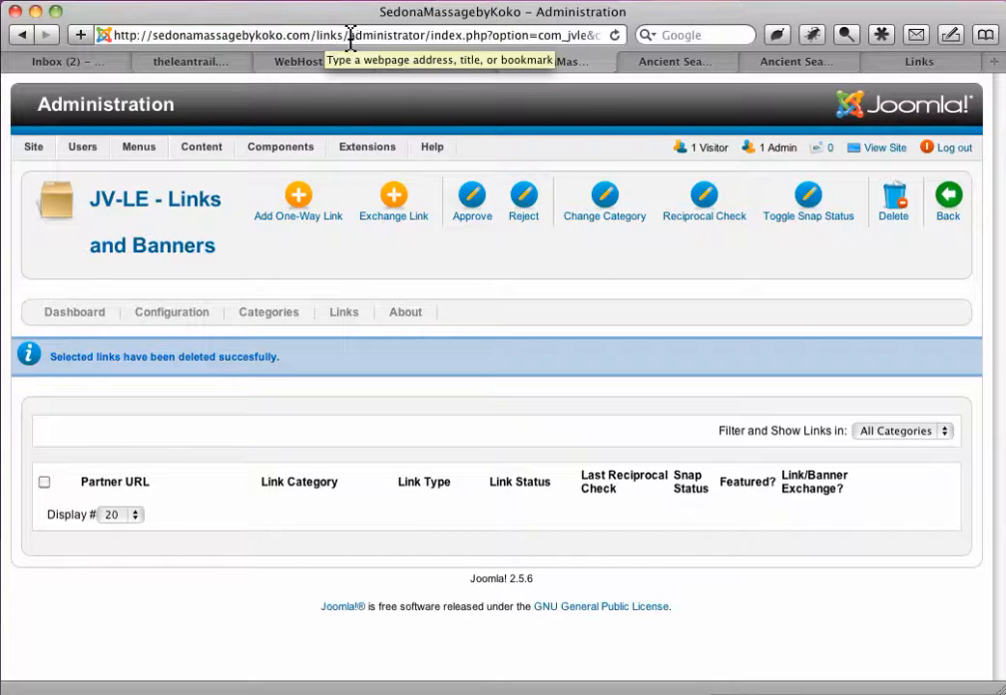
pyautogui.moveTo(423, 35); pyautogui.dragTo(517, 90)
pyautogui.press('BackSpace')
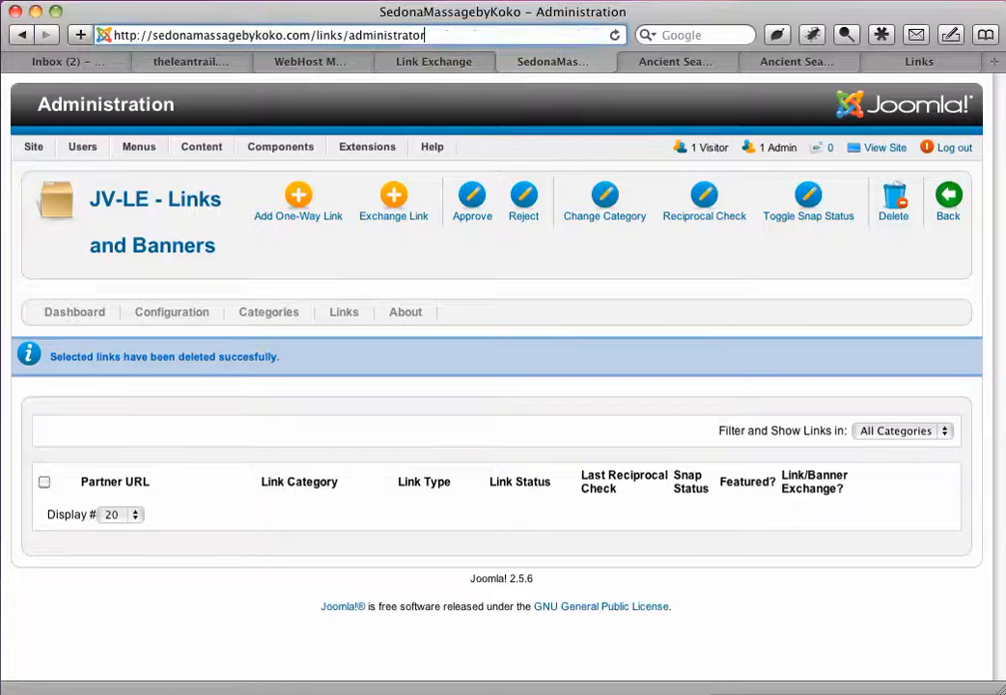
pyautogui.press('Return')
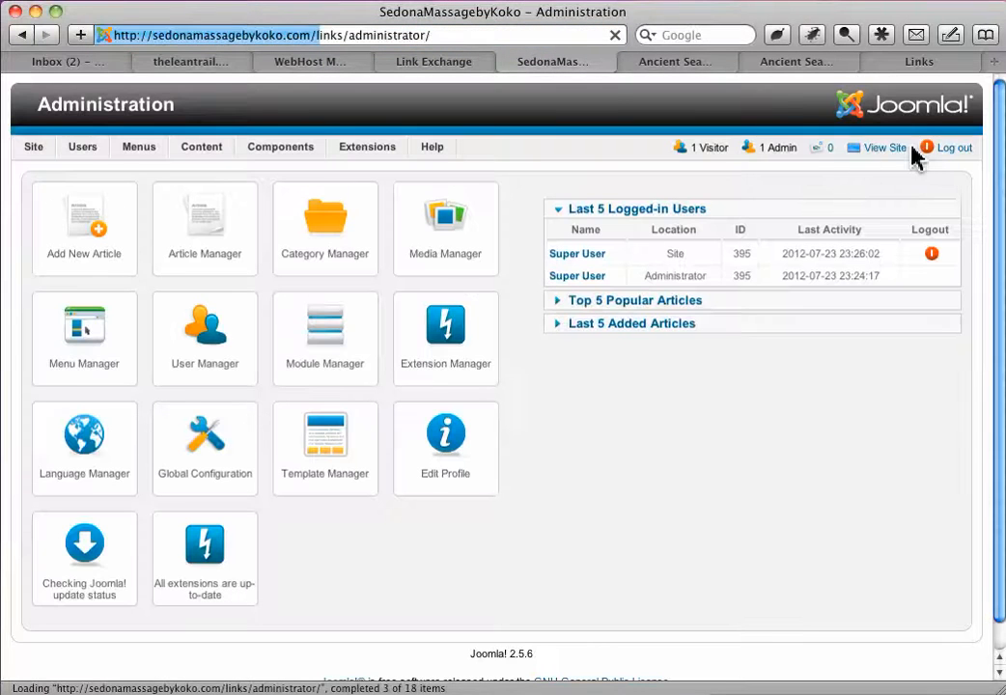
# - Log out of the Joomla administration and log back in with the prefilled credentials
pyautogui.click(964, 157)
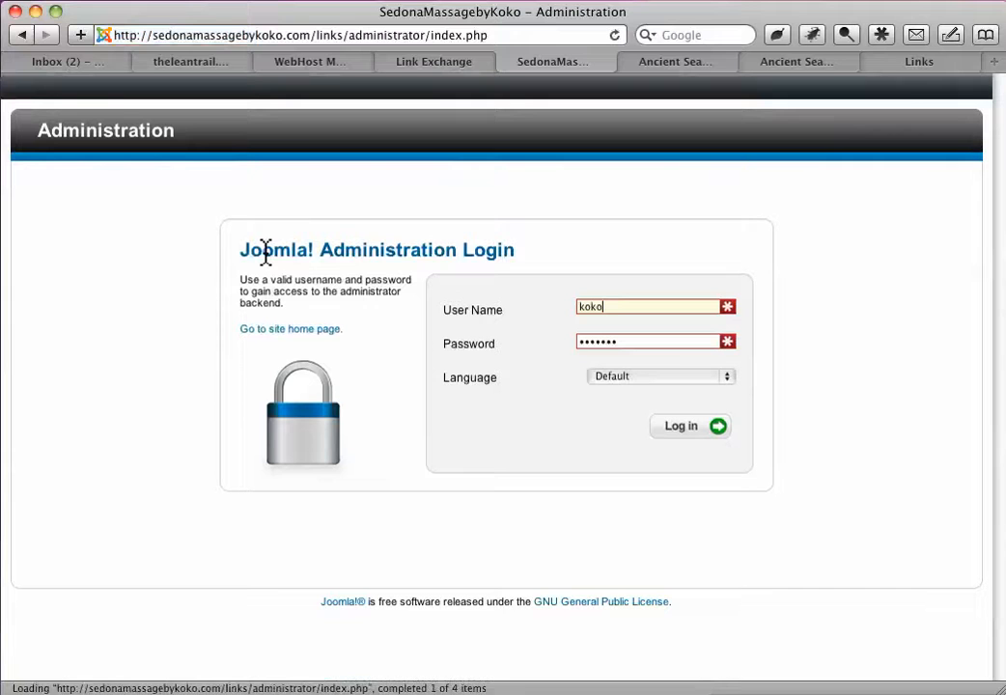
pyautogui.moveTo(576, 311); pyautogui.dragTo(606, 313)
pyautogui.click(619, 314)
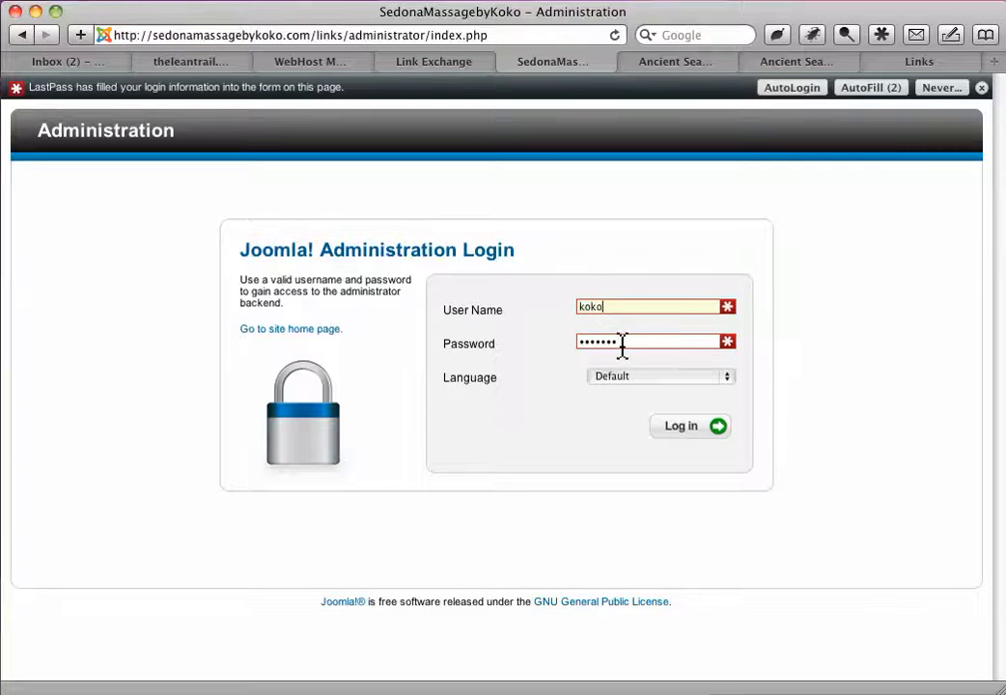
pyautogui.click(688, 434)
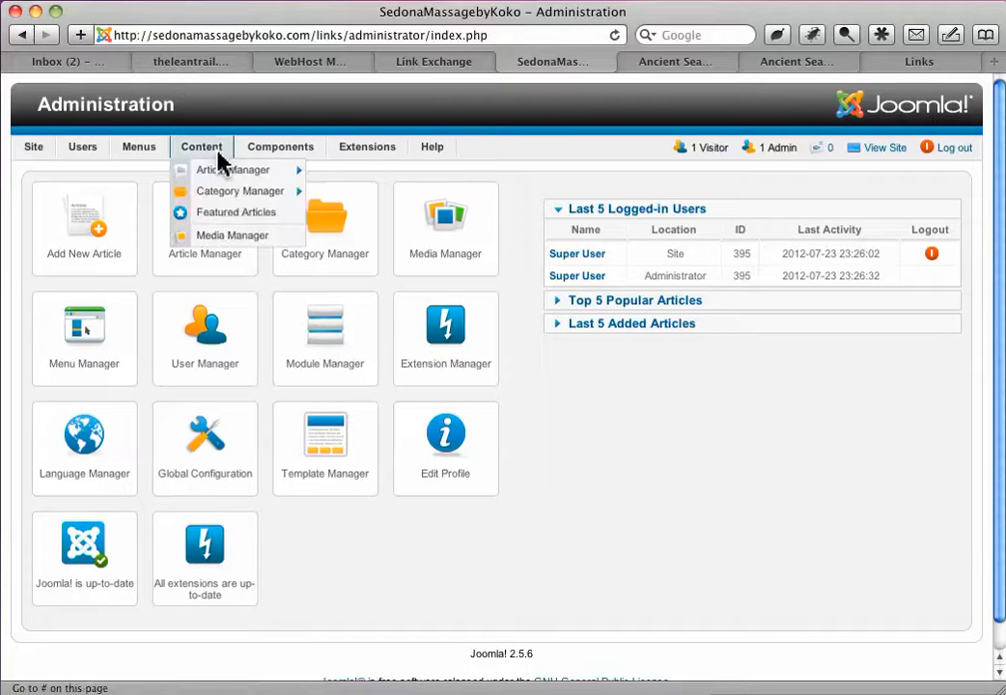
# - Open the Links list of the JV-LinkExchanger component and toggle the selection of all links on and off
pyautogui.moveTo(273, 156)
pyautogui.moveTo(297, 239)
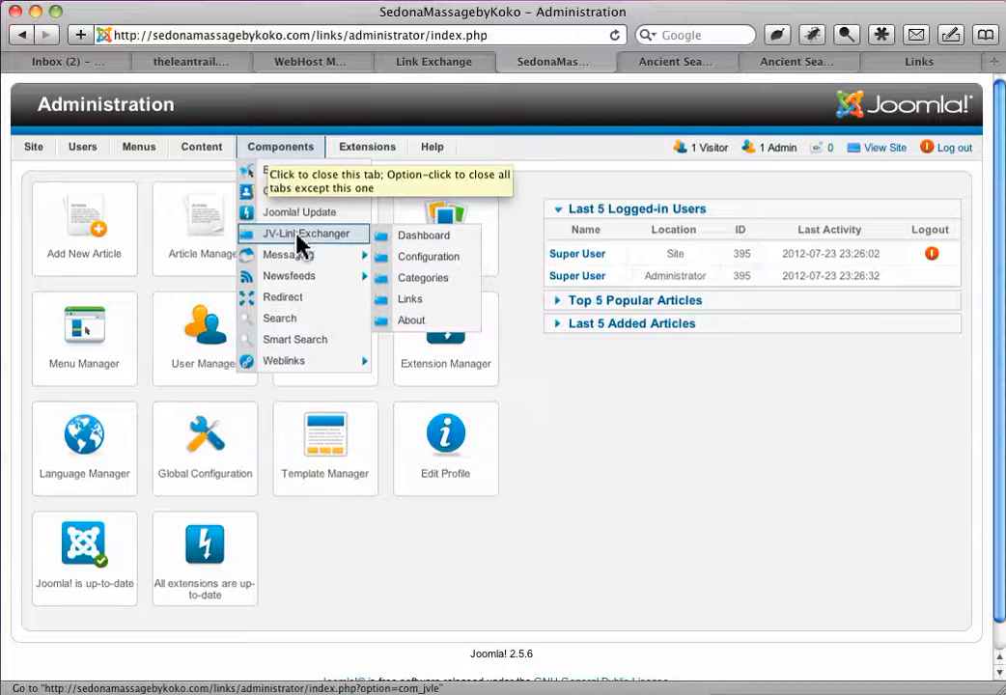
pyautogui.click(299, 244)
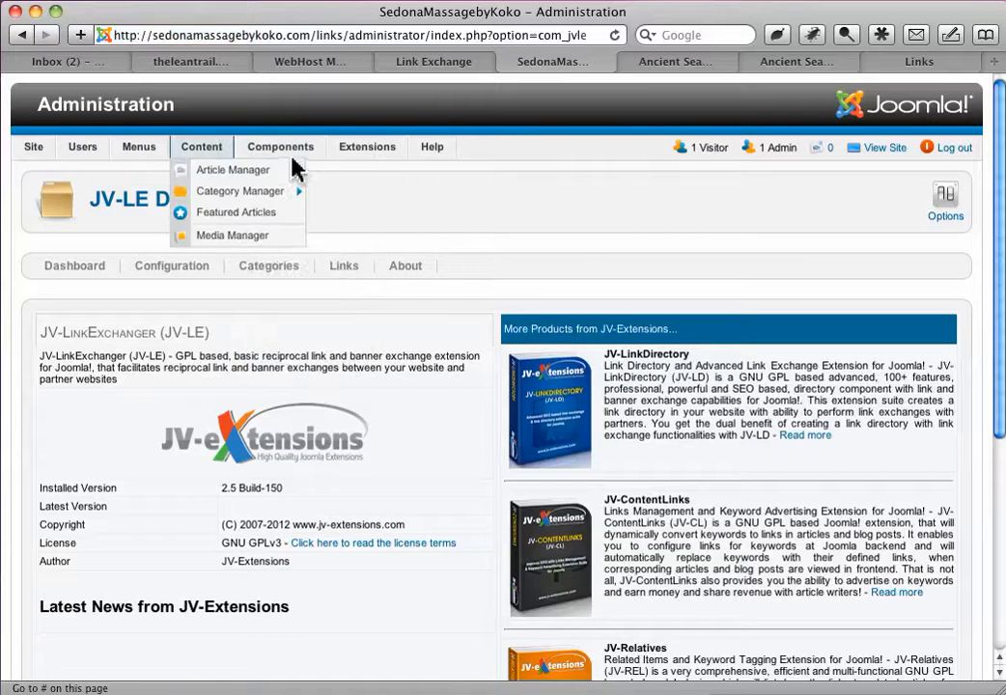
pyautogui.moveTo(283, 154)
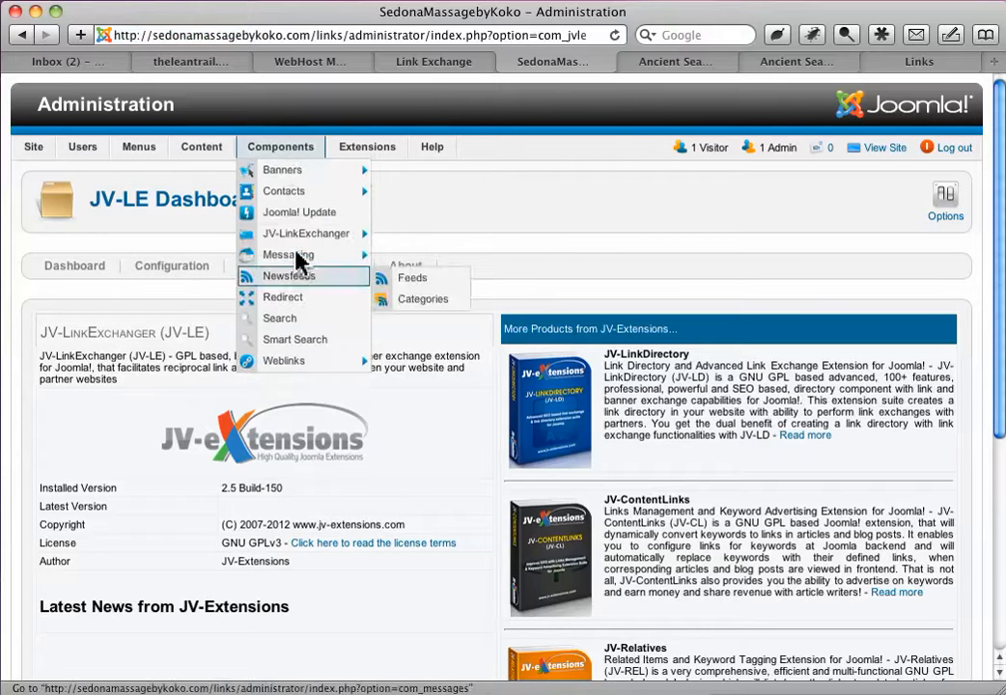
pyautogui.moveTo(338, 235)
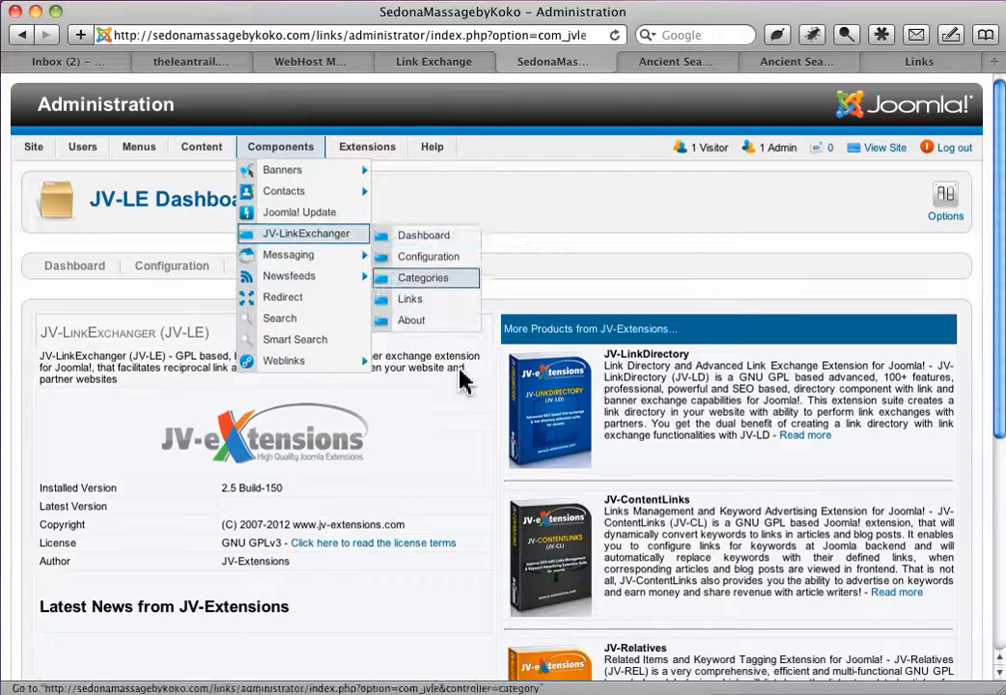
pyautogui.click(345, 272)
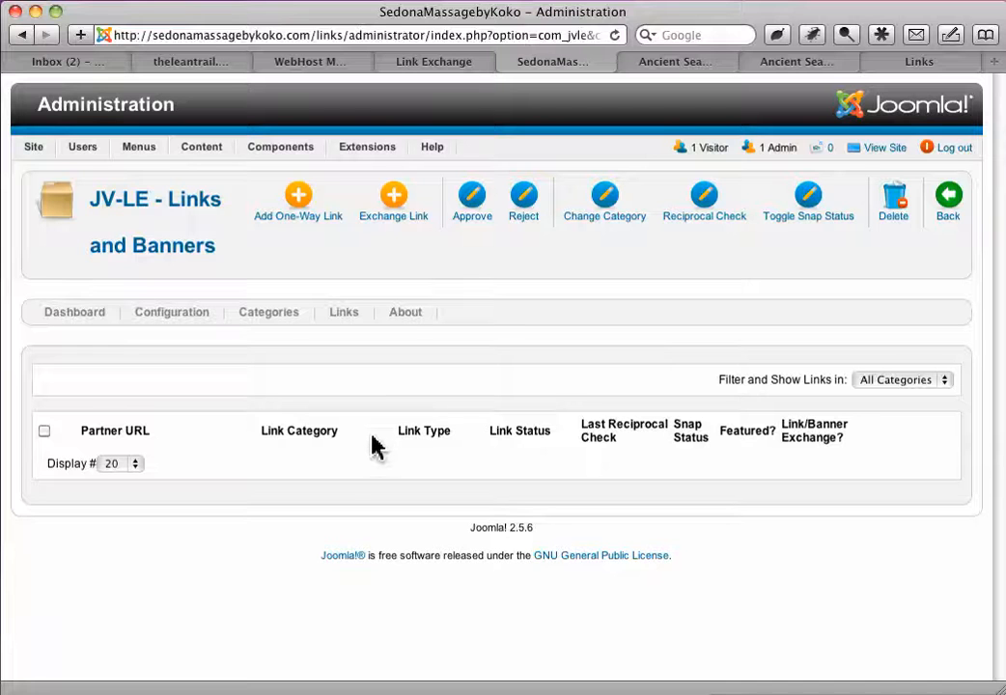
pyautogui.click(43, 432)
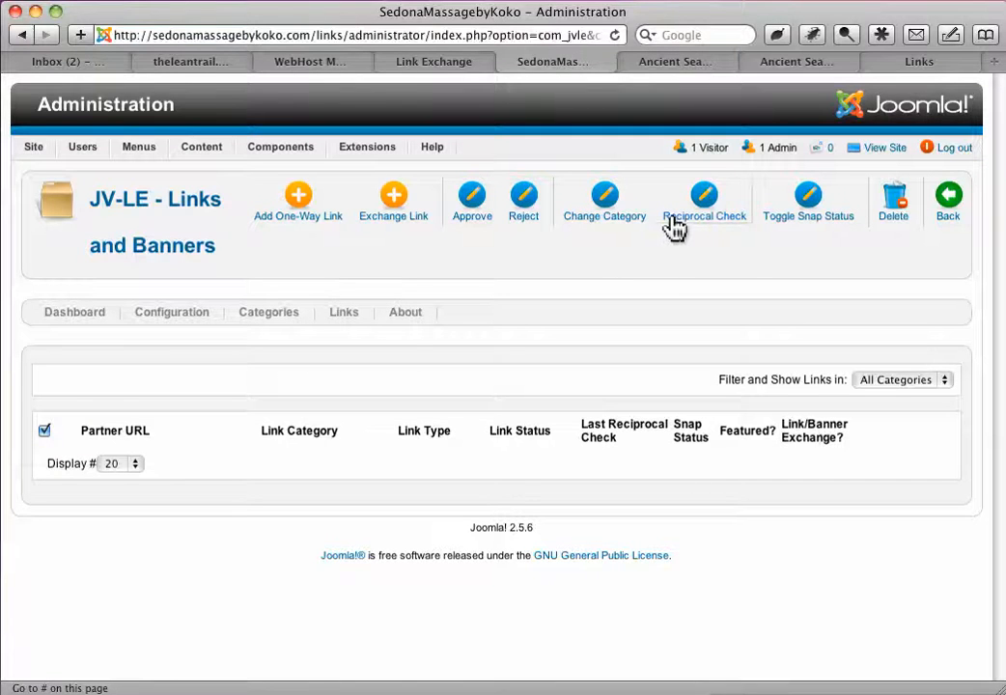
pyautogui.click(43, 431)
# - Return to the public site's Add Link page and select the entire HTML code under Code for Link Exchange
pyautogui.click(438, 64)
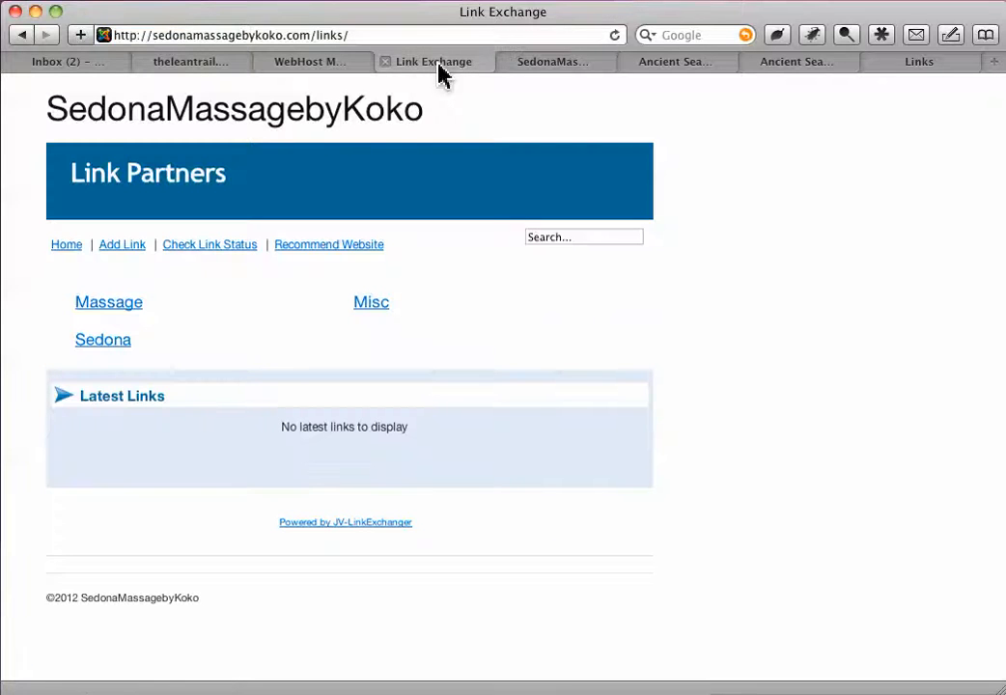
pyautogui.click(124, 246)
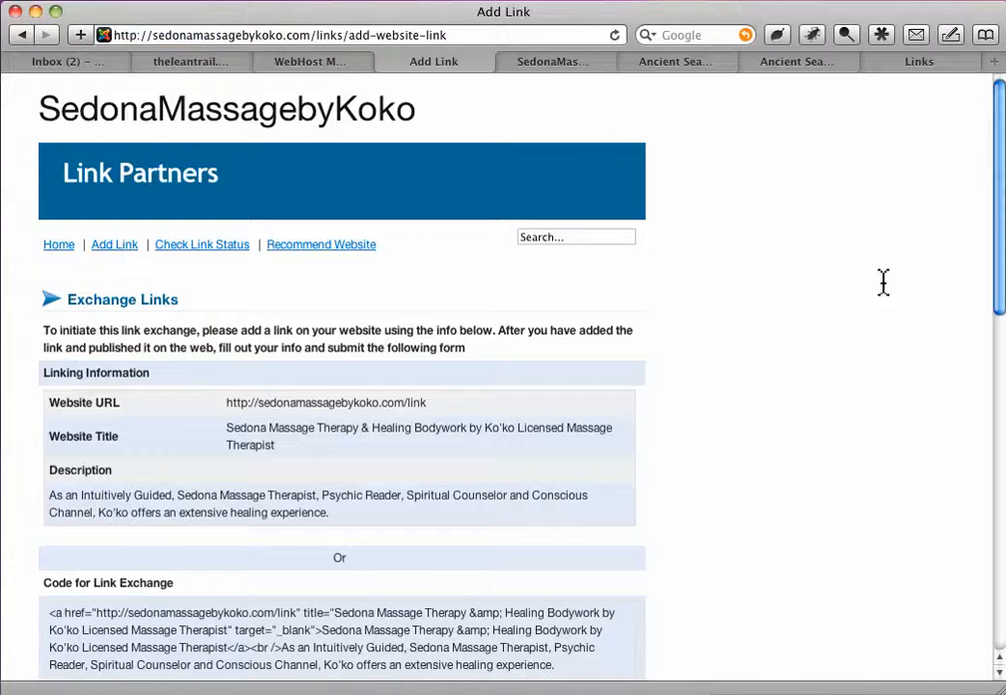
pyautogui.moveTo(998, 188); pyautogui.dragTo(985, 521)
pyautogui.scroll(-3, 985, 521)
pyautogui.moveTo(989, 511); pyautogui.dragTo(988, 224)
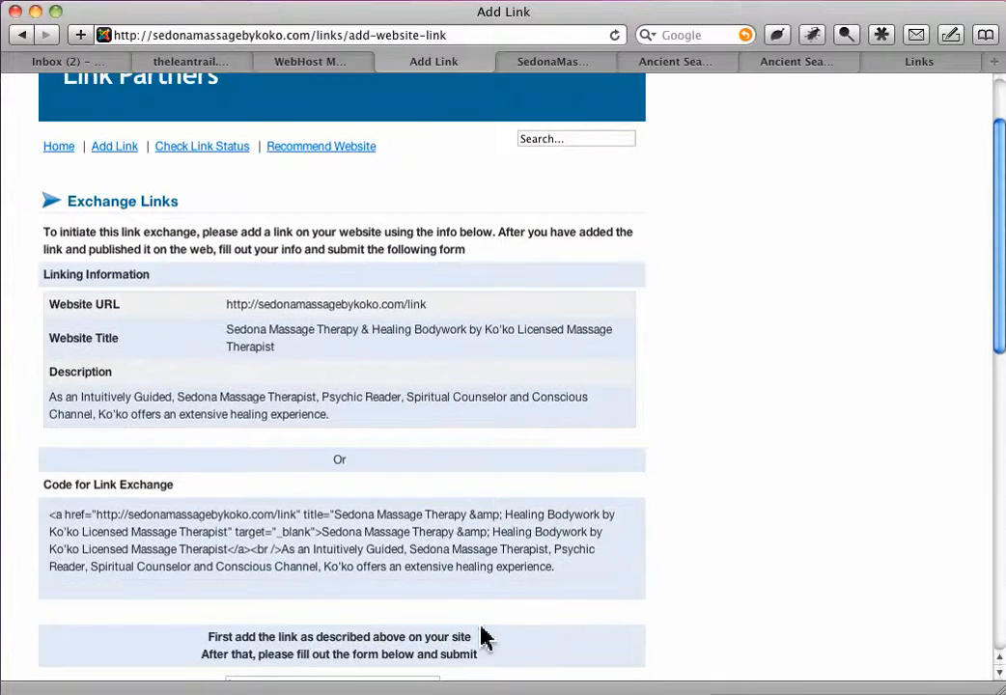
pyautogui.moveTo(575, 577); pyautogui.dragTo(44, 518)
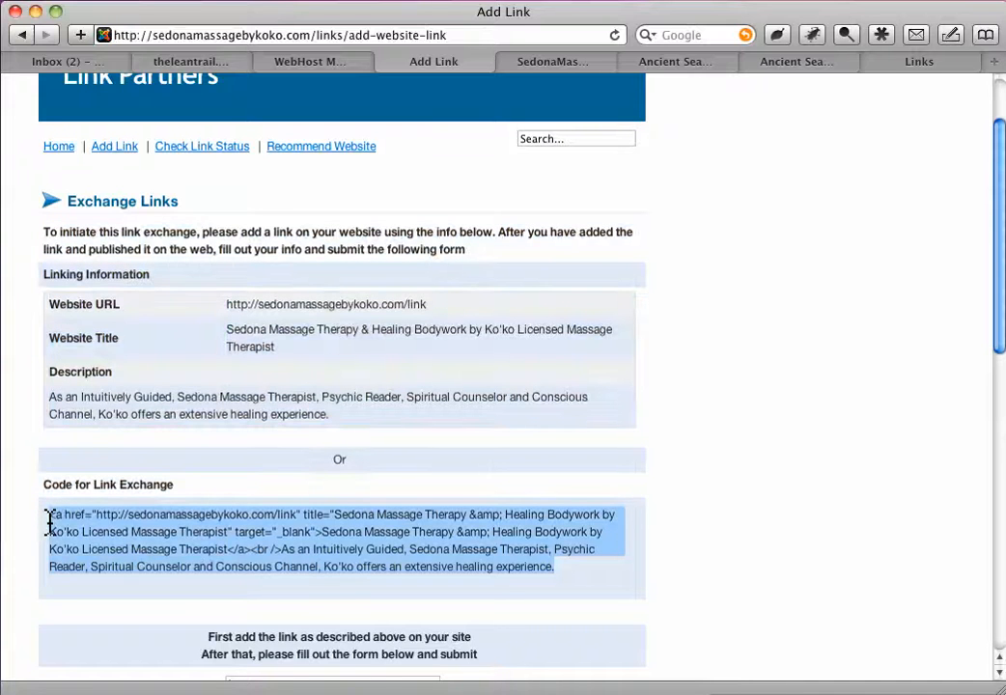
# - Deselect the exchange code and review the Add Link form through the Reciprocal Link, category and verification question fields
pyautogui.click(50, 522)
pyautogui.moveTo(56, 520)
pyautogui.mouseDown()
pyautogui.moveTo(544, 584)
pyautogui.moveTo(566, 577)
pyautogui.moveTo(161, 538)
pyautogui.moveTo(32, 507)
pyautogui.moveTo(41, 521)
pyautogui.mouseUp()
pyautogui.moveTo(1002, 305); pyautogui.dragTo(984, 597)
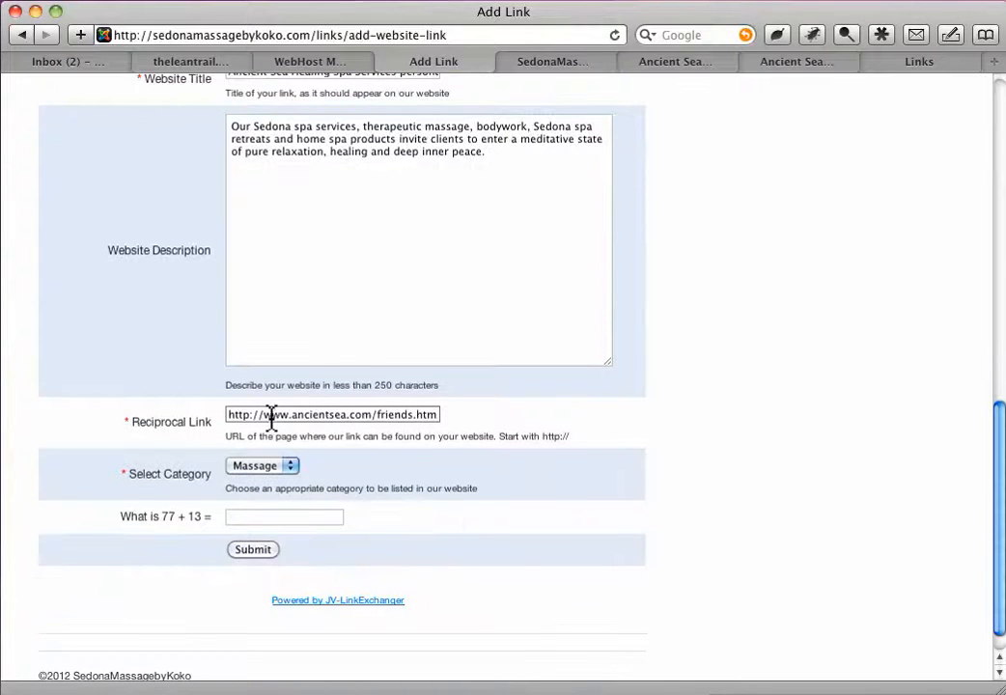
pyautogui.moveTo(253, 415)
pyautogui.mouseDown()
pyautogui.moveTo(481, 426)
pyautogui.moveTo(253, 413)
pyautogui.mouseUp()
pyautogui.click(834, 471)
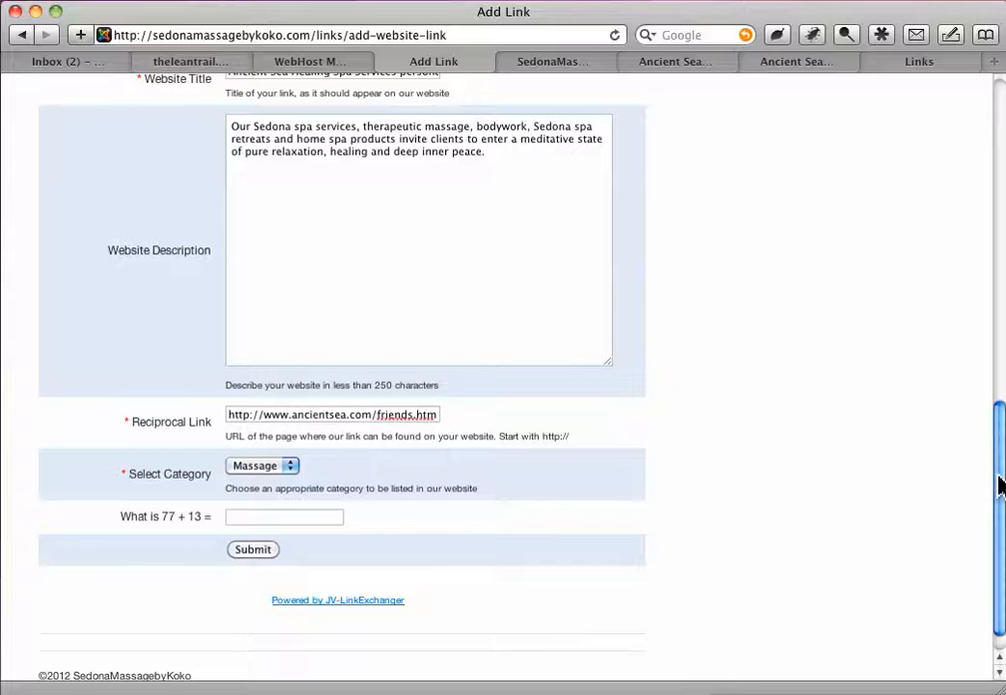
pyautogui.moveTo(998, 475); pyautogui.dragTo(998, 477)
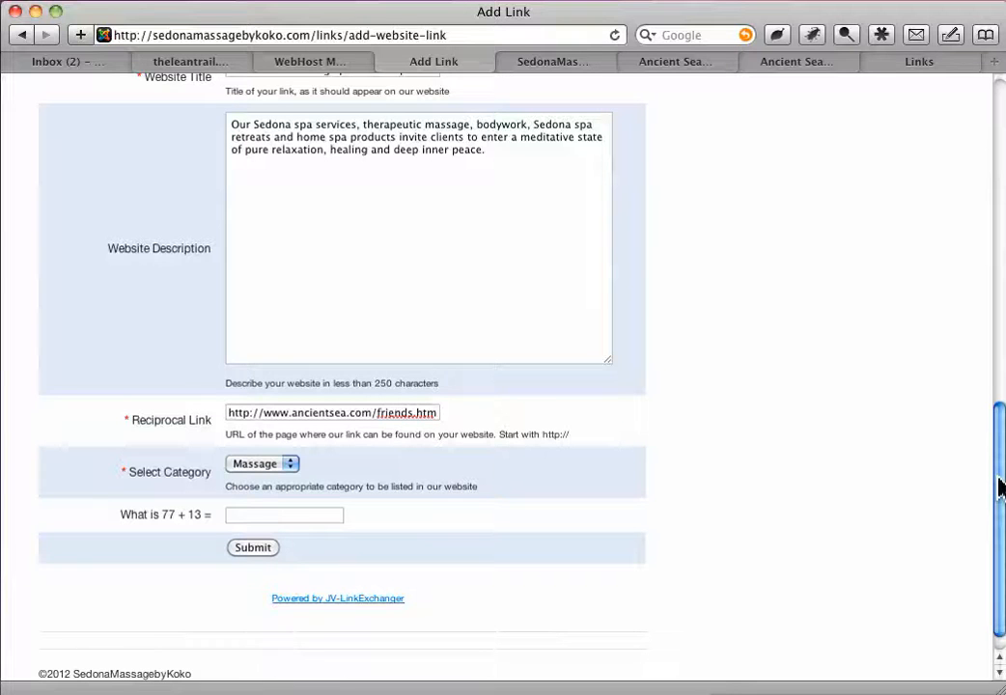
pyautogui.moveTo(1000, 477); pyautogui.dragTo(967, 519)
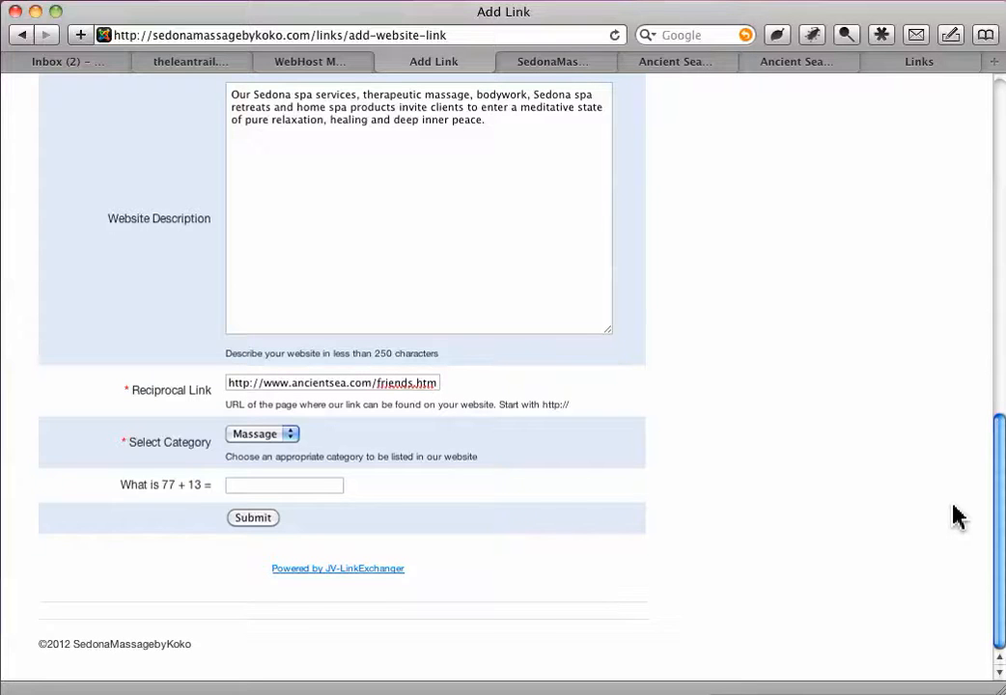
pyautogui.click(537, 64)
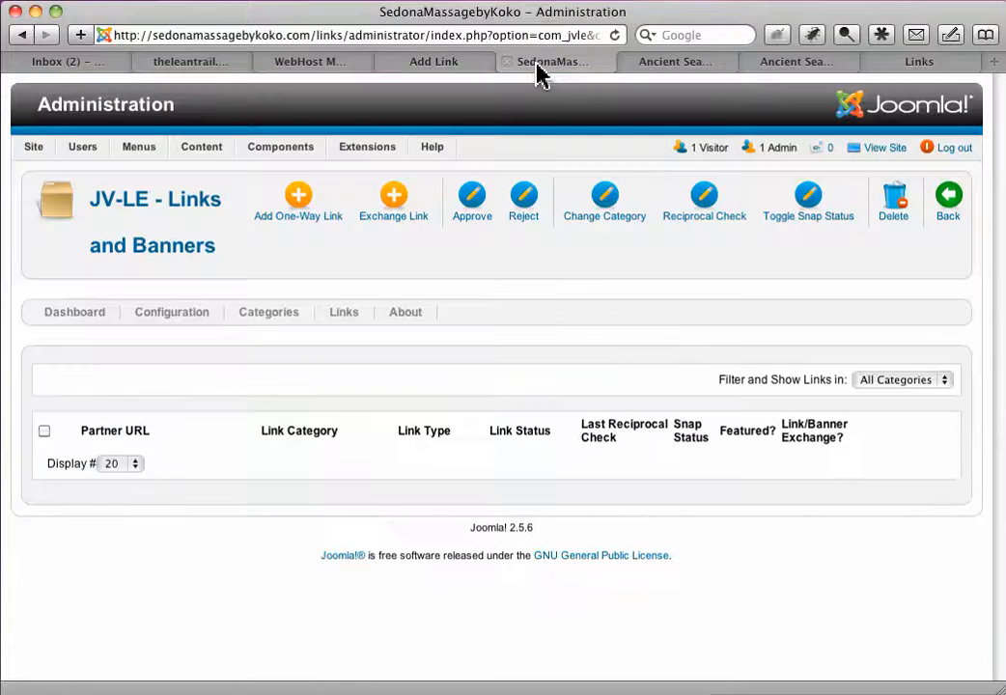
pyautogui.moveTo(203, 151)
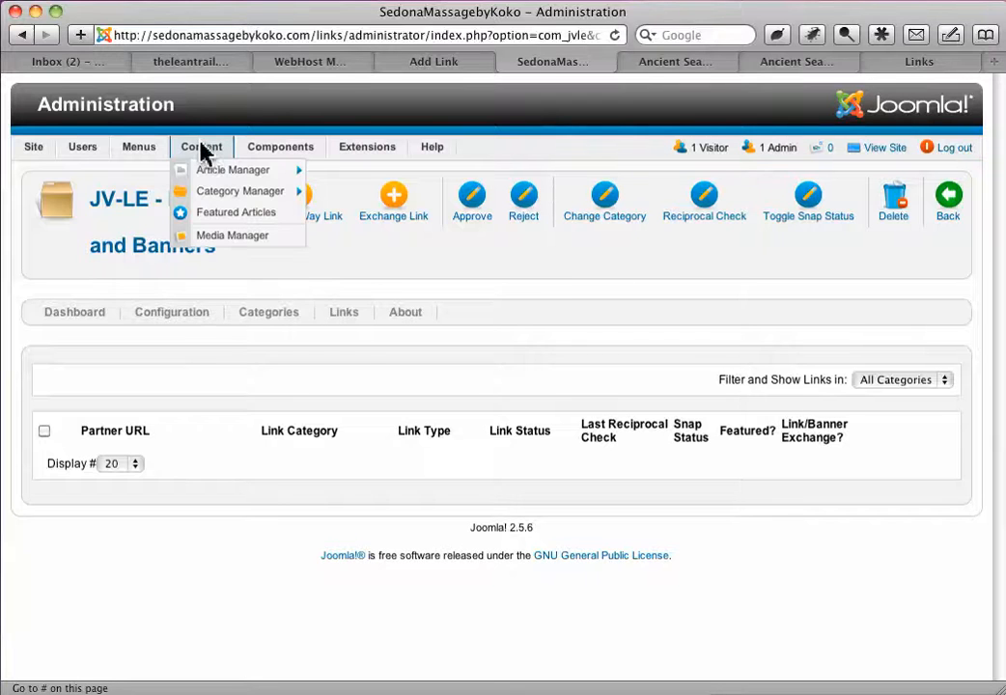
pyautogui.moveTo(258, 150)
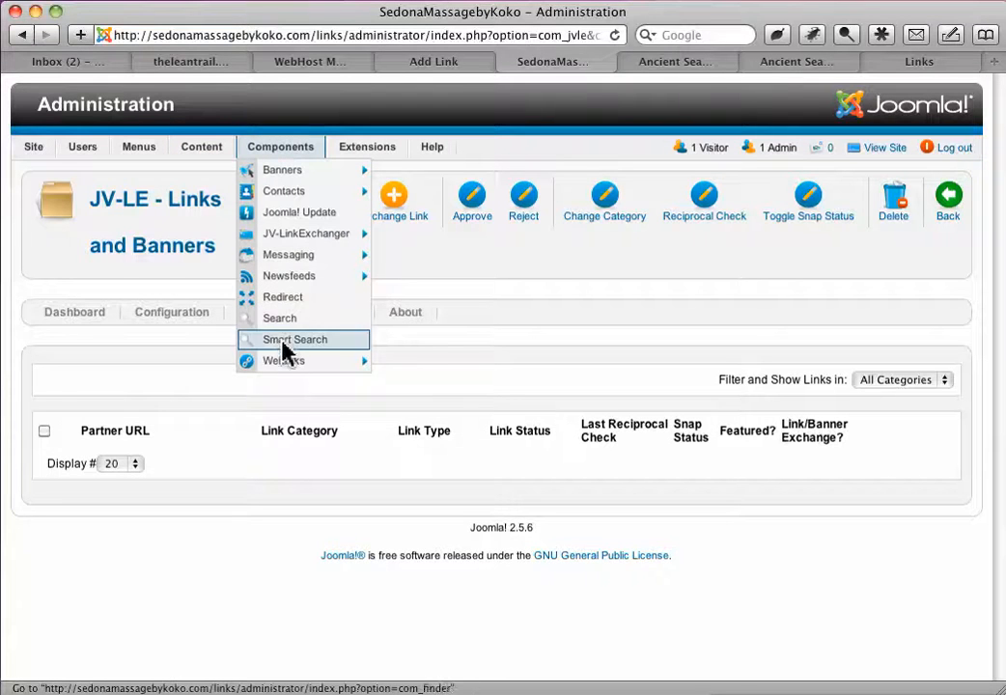
pyautogui.moveTo(292, 241)
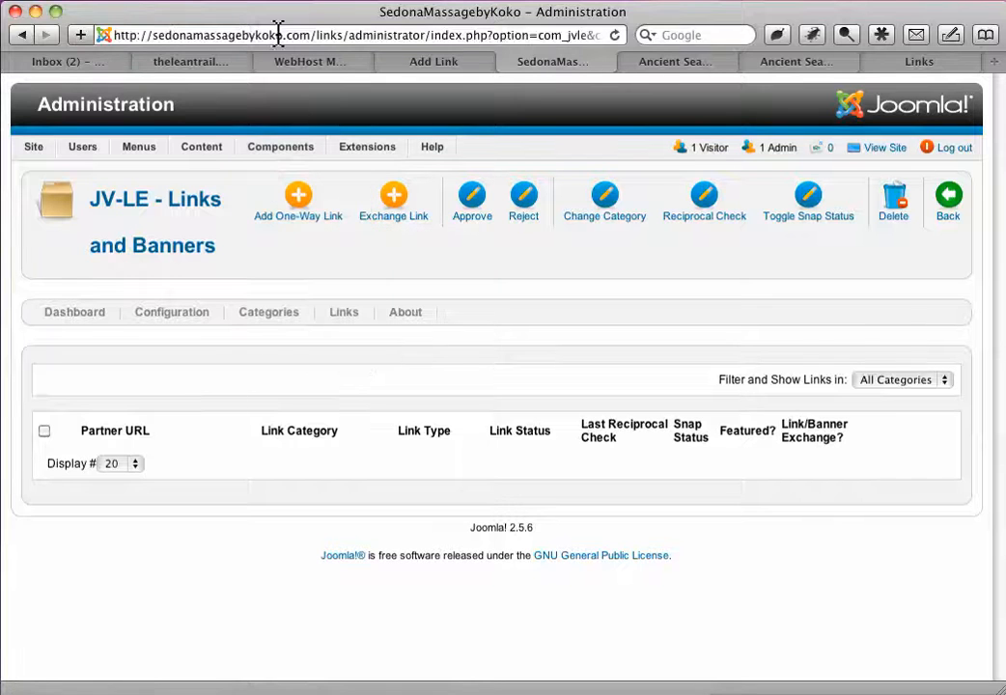
pyautogui.moveTo(343, 37); pyautogui.dragTo(600, 37)
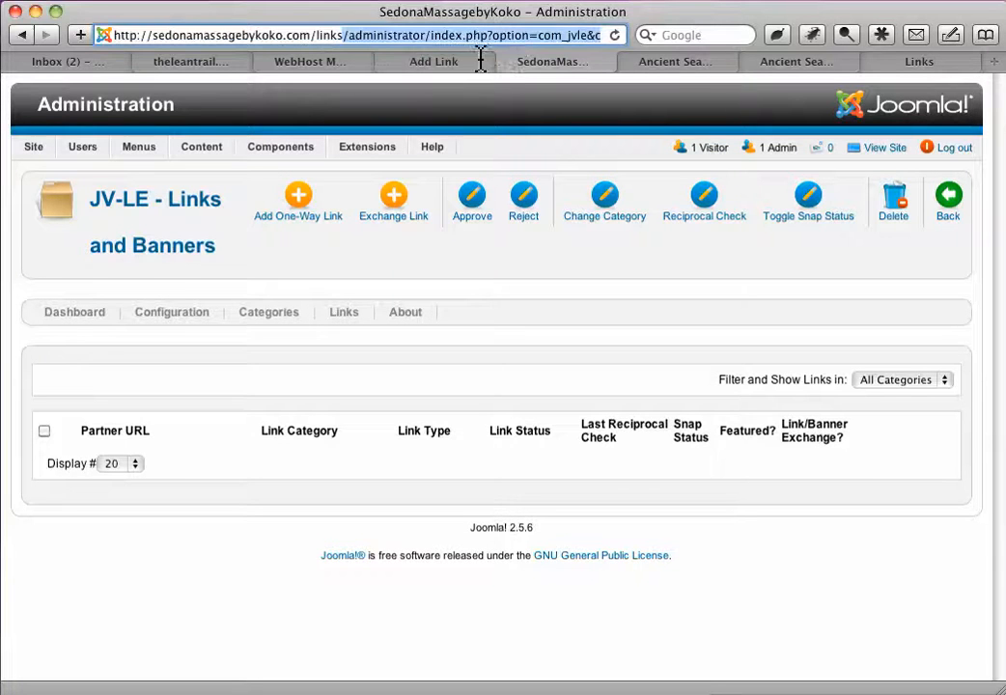
pyautogui.moveTo(425, 36); pyautogui.dragTo(614, 120)
pyautogui.press('BackSpace')
pyautogui.press('Return')
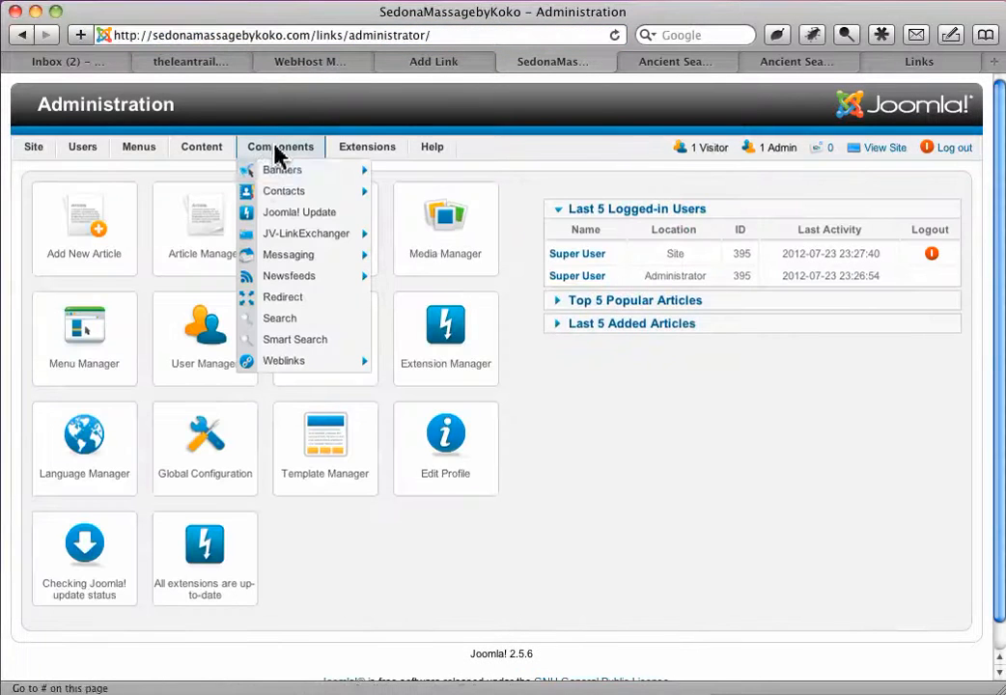
# - Open the JV-LinkExchanger categories and add and save a new category named Healing
pyautogui.moveTo(295, 246)
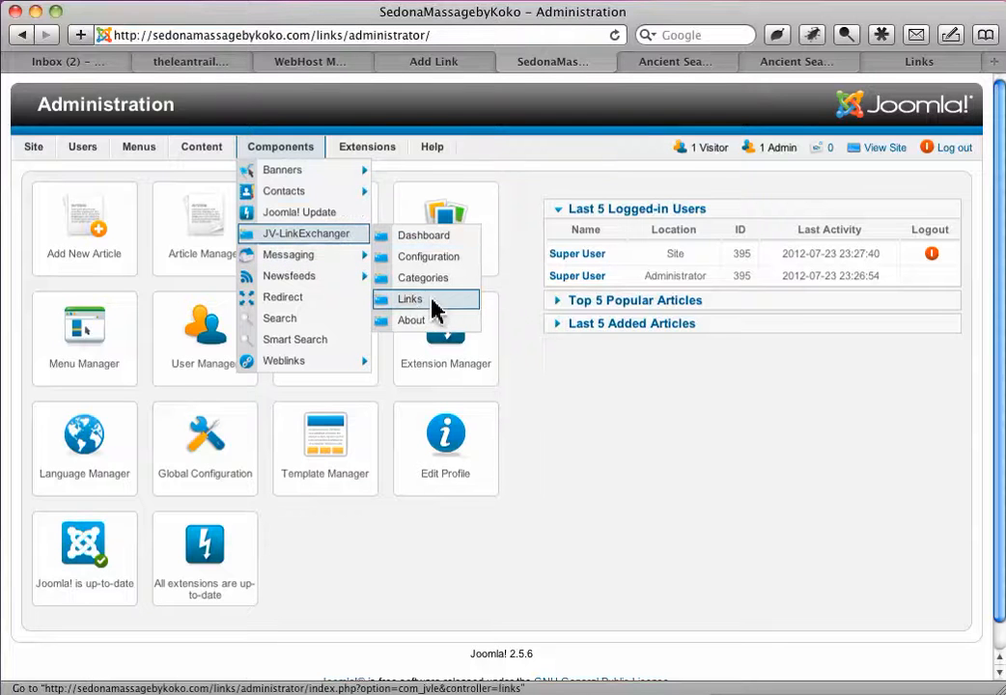
pyautogui.click(413, 279)
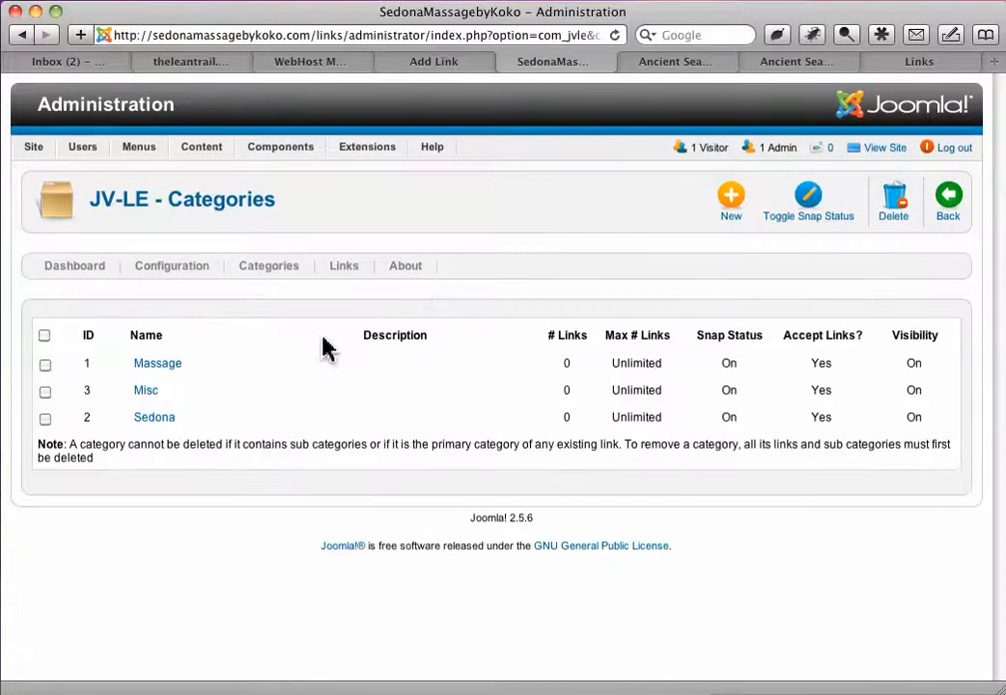
pyautogui.click(731, 197)
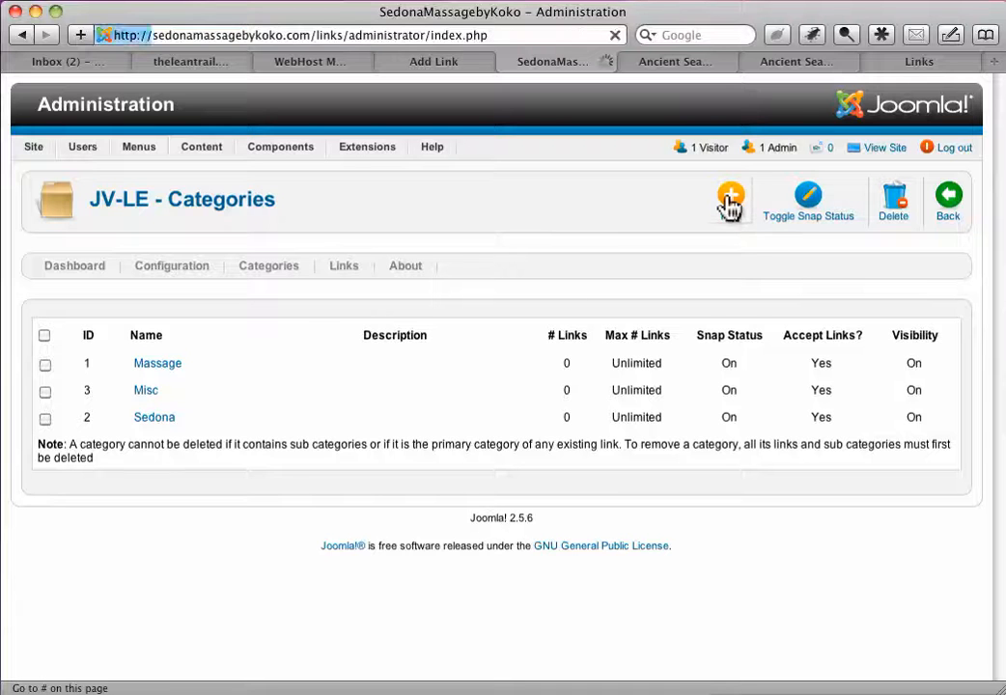
pyautogui.click(290, 325)
pyautogui.write('Heal')
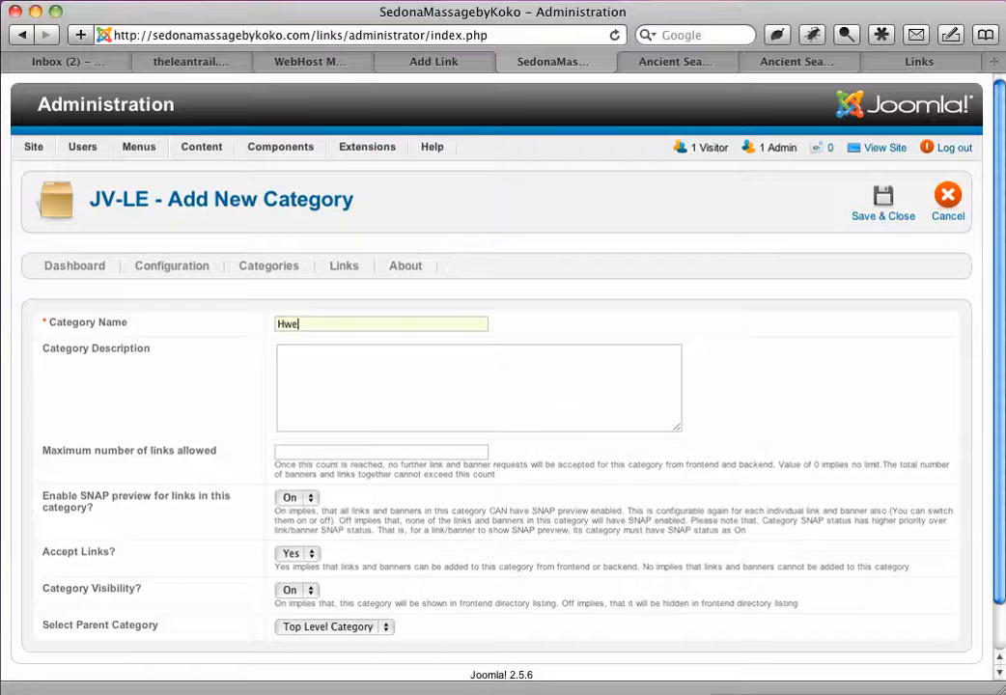
pyautogui.write('ing')
pyautogui.click(892, 213)
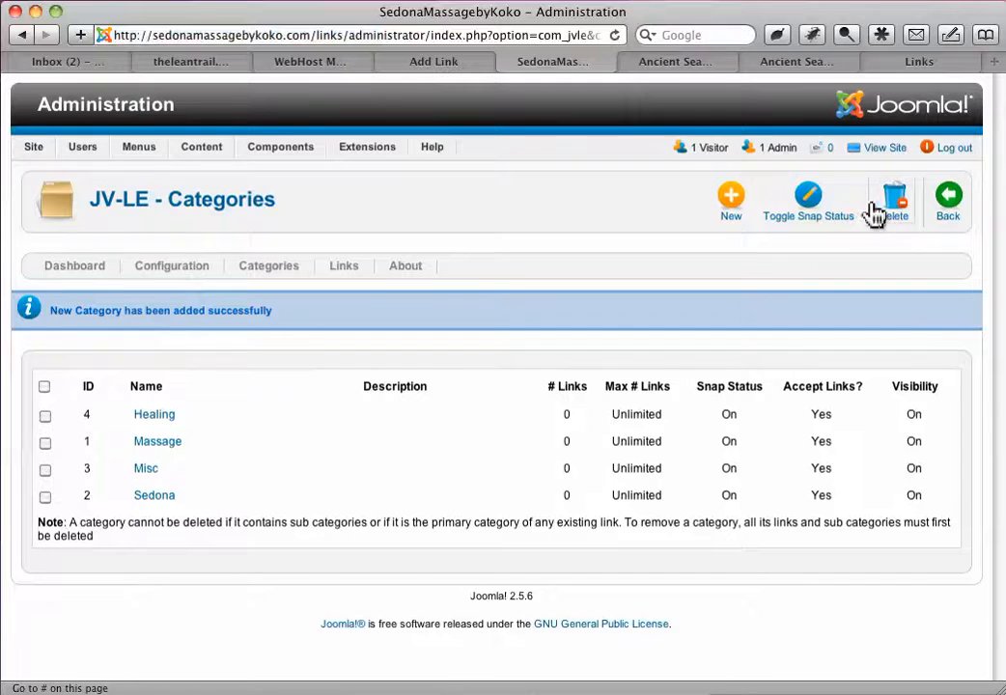
# - Add and save another link category named Meditation
pyautogui.click(733, 205)
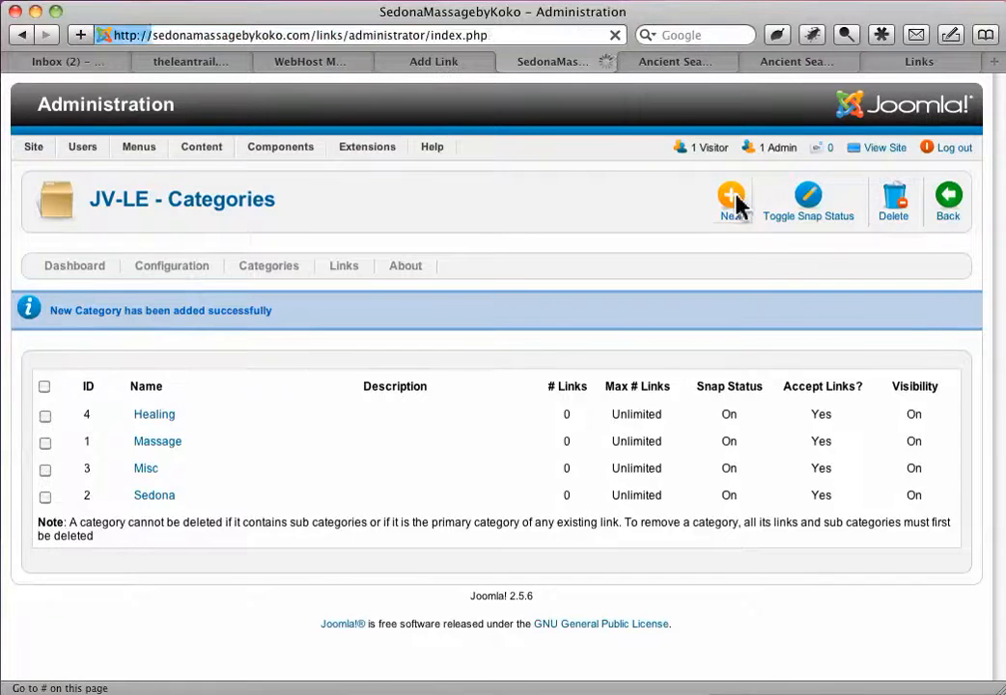
pyautogui.click(308, 325)
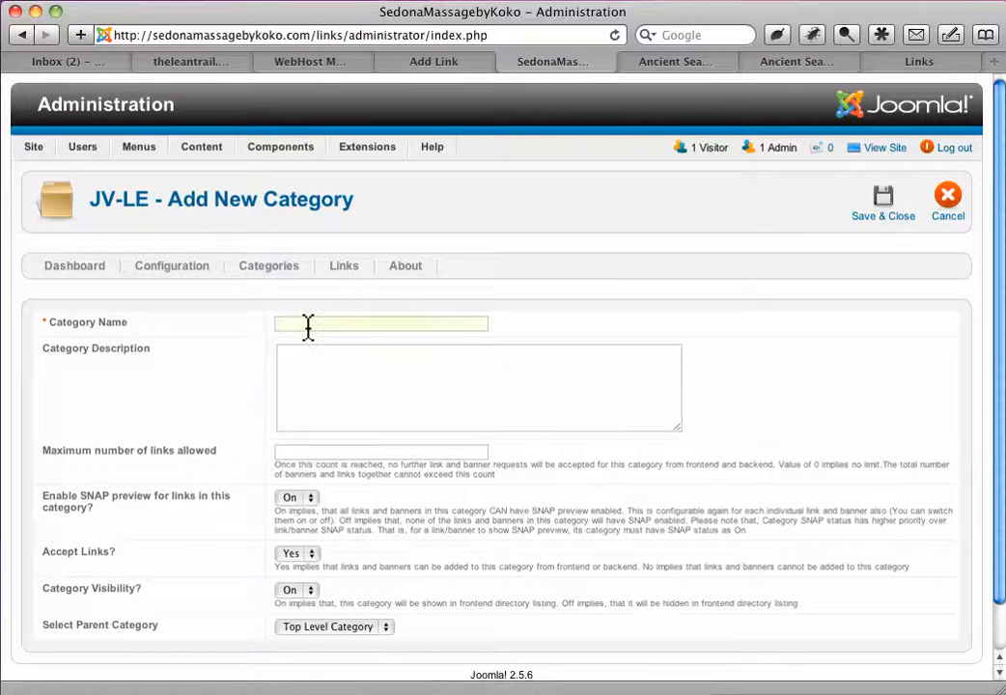
pyautogui.write('Meditations')
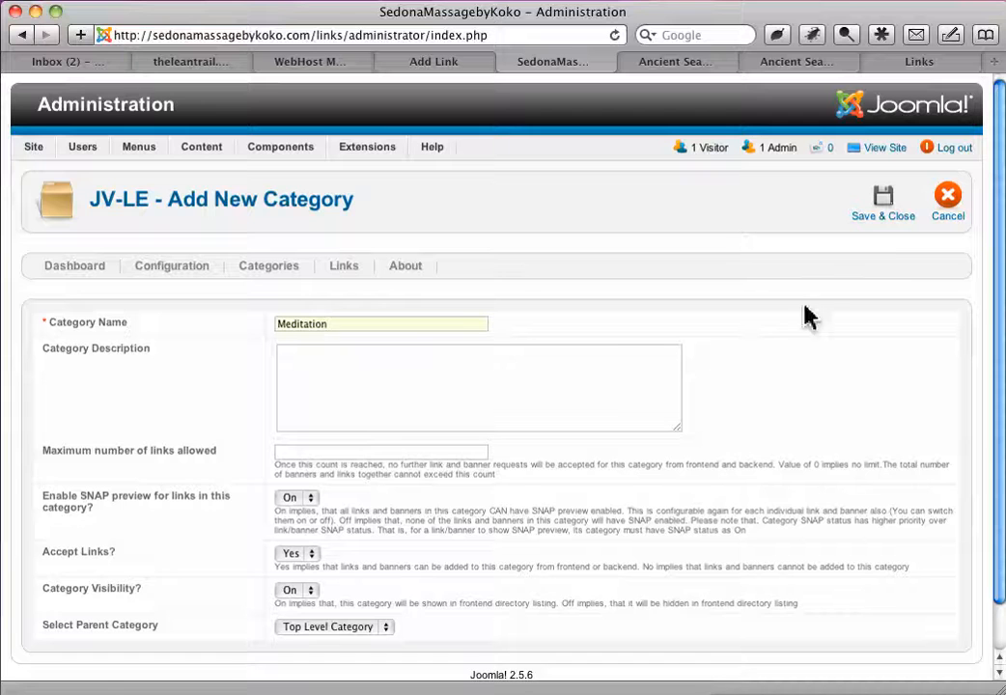
pyautogui.click(892, 197)
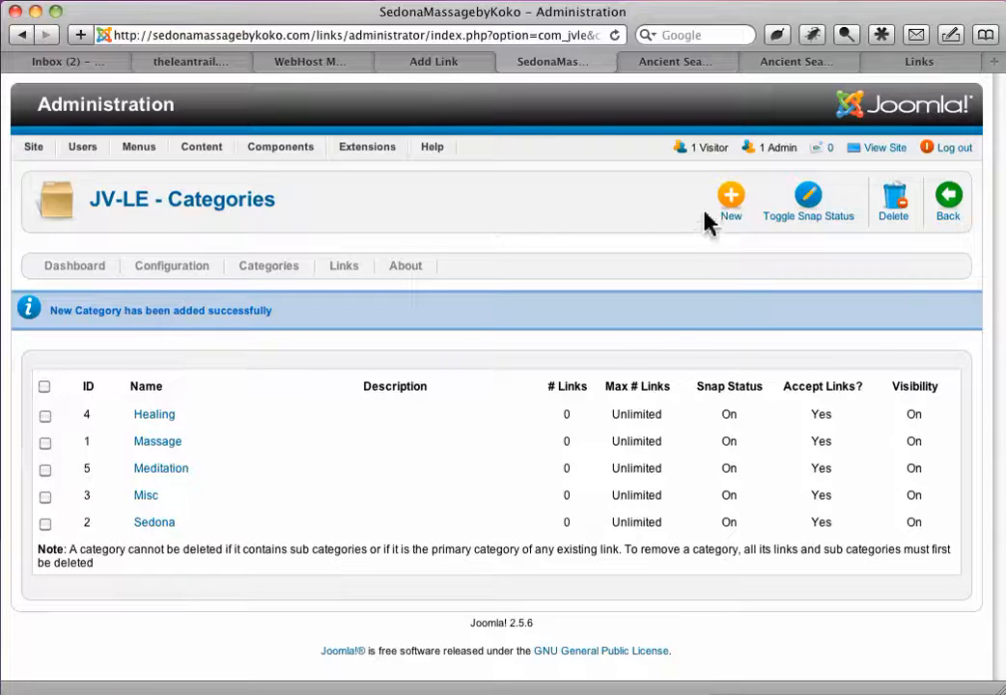
# - Add and save a link category named Healing Products
pyautogui.click(730, 194)
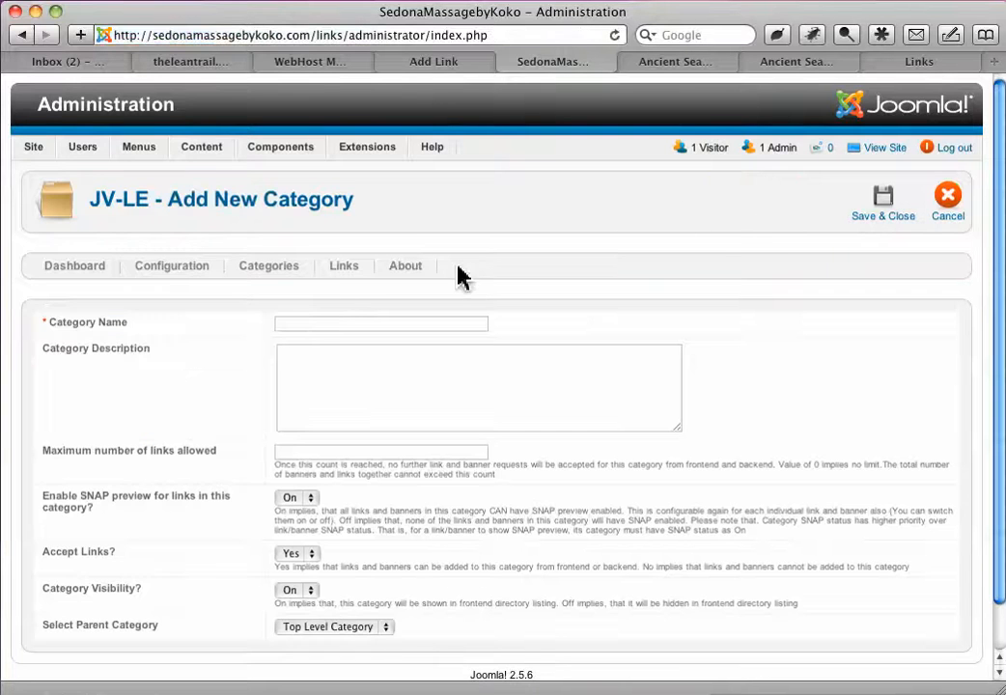
pyautogui.click(315, 323)
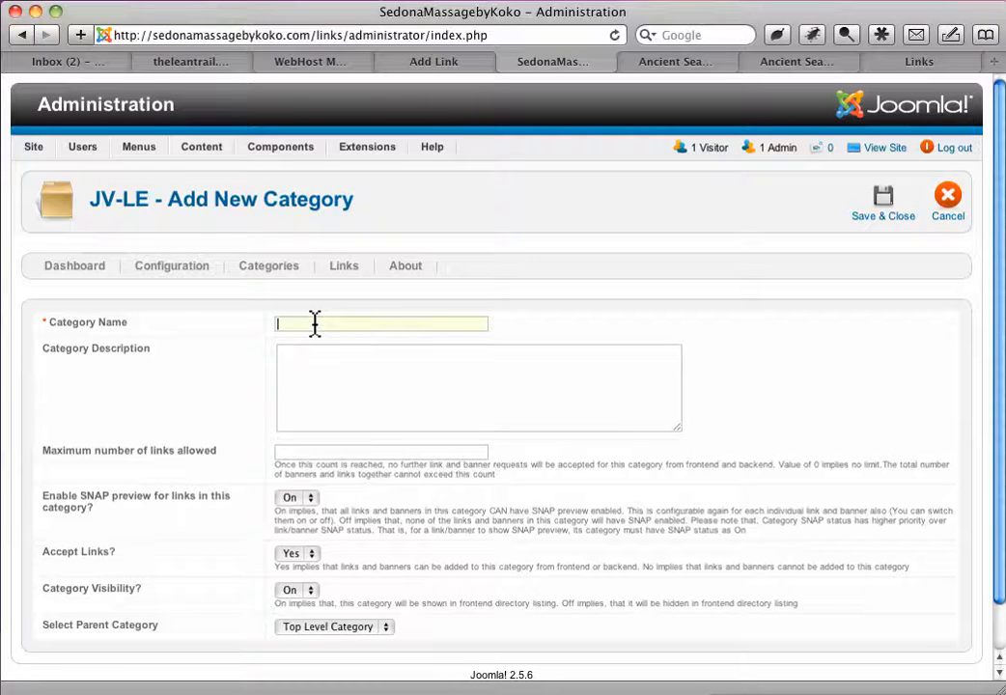
pyautogui.write('Healing Products')
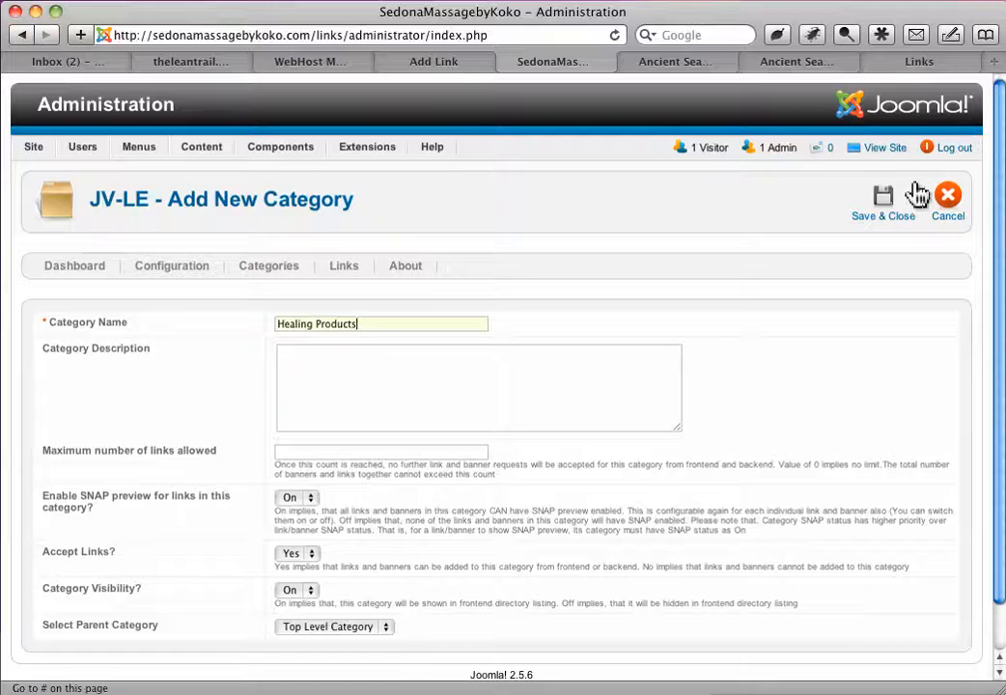
pyautogui.click(884, 198)
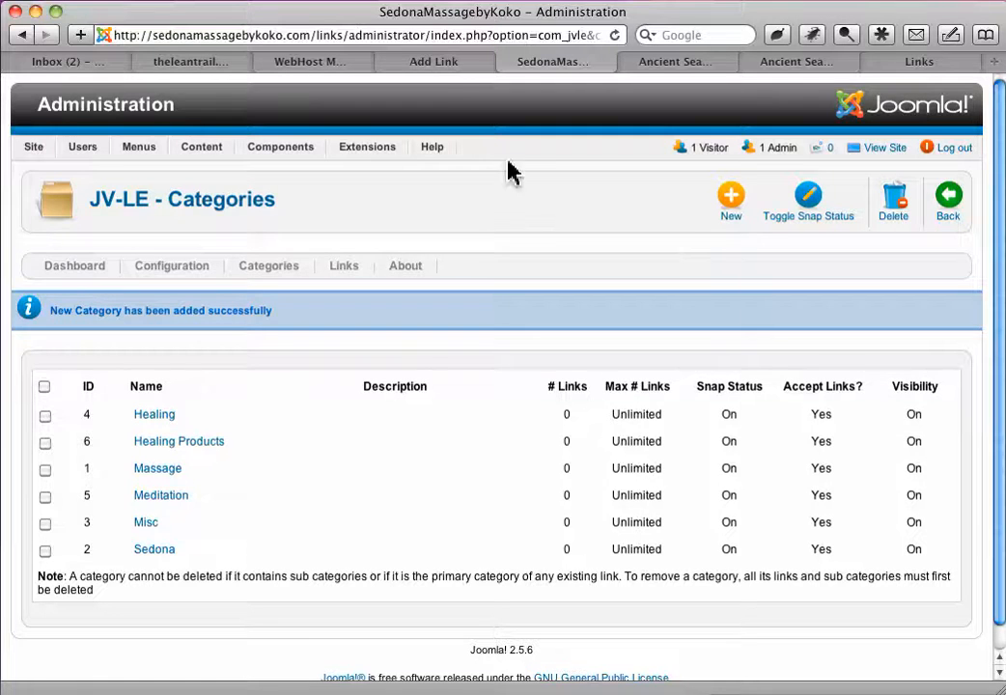
pyautogui.click(441, 63)
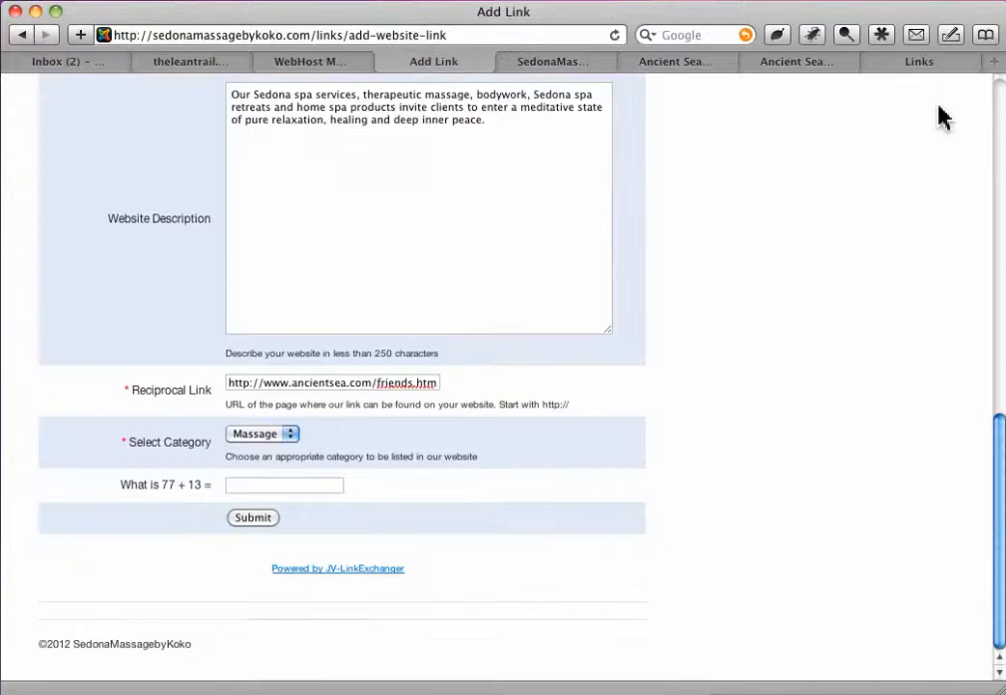
pyautogui.click(1001, 101)
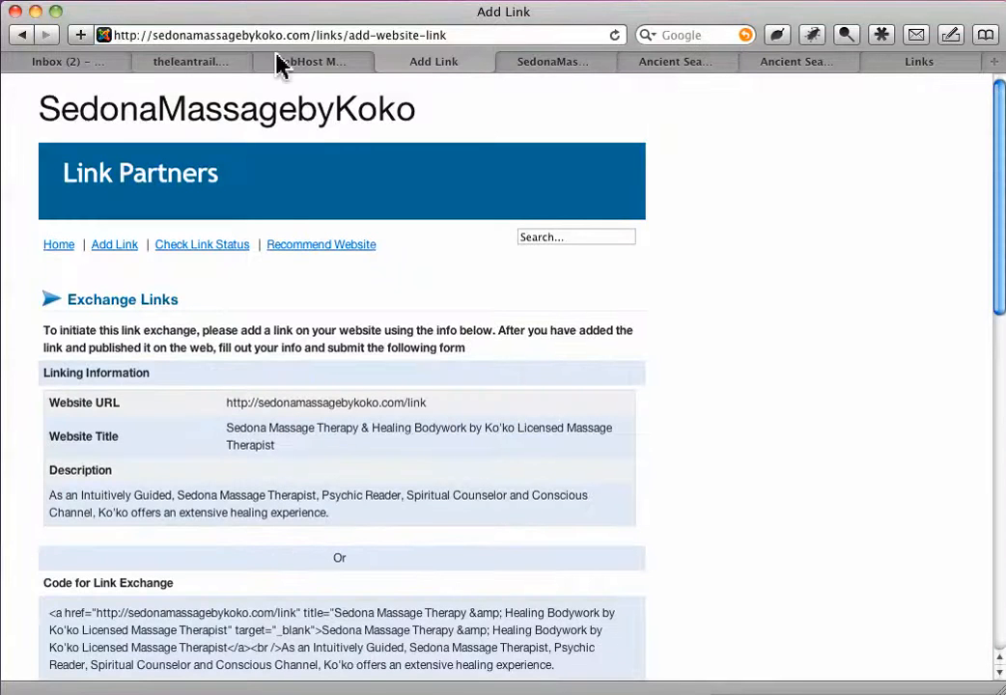
pyautogui.click(312, 34)
pyautogui.moveTo(340, 39); pyautogui.dragTo(456, 83)
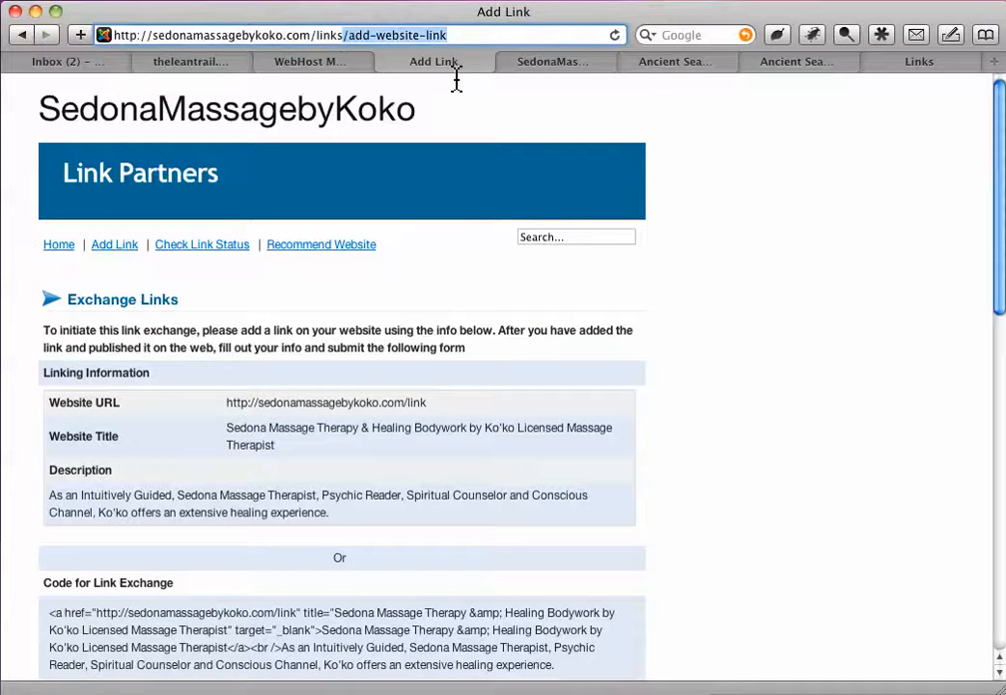
pyautogui.write('/')
pyautogui.press('Return')
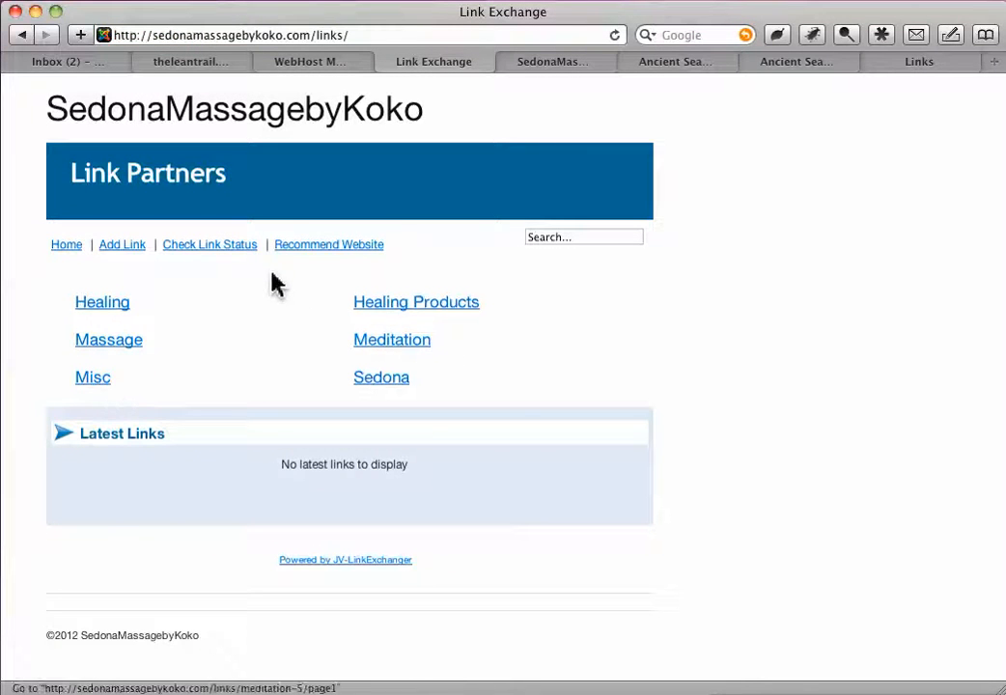
# - Open the public site's Check Link Status page and activate the Website URL field for entry
pyautogui.click(238, 248)
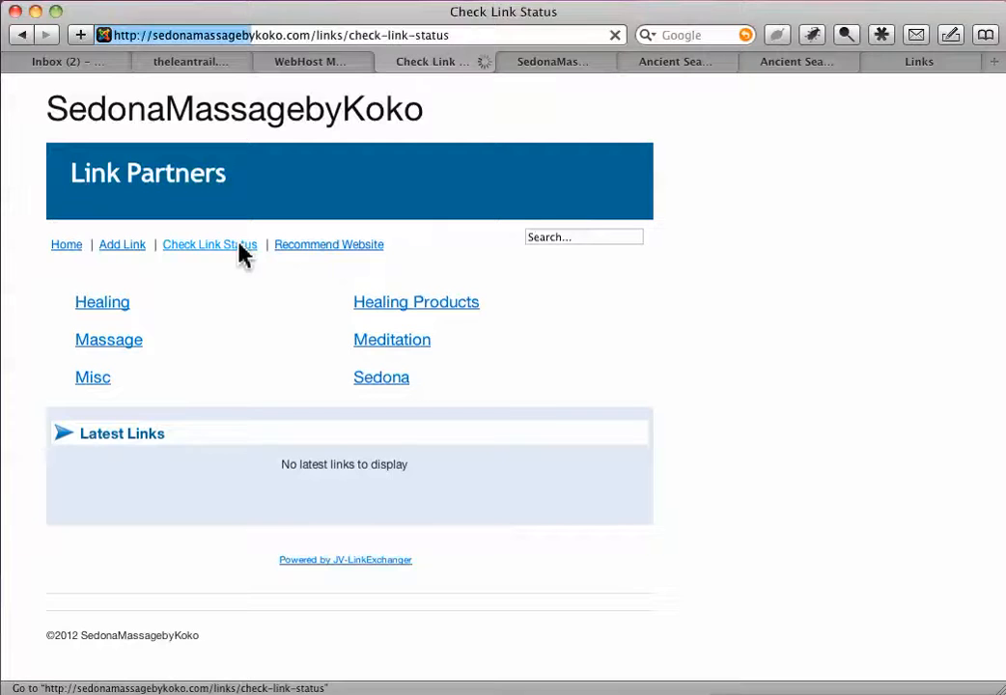
pyautogui.click(268, 337)
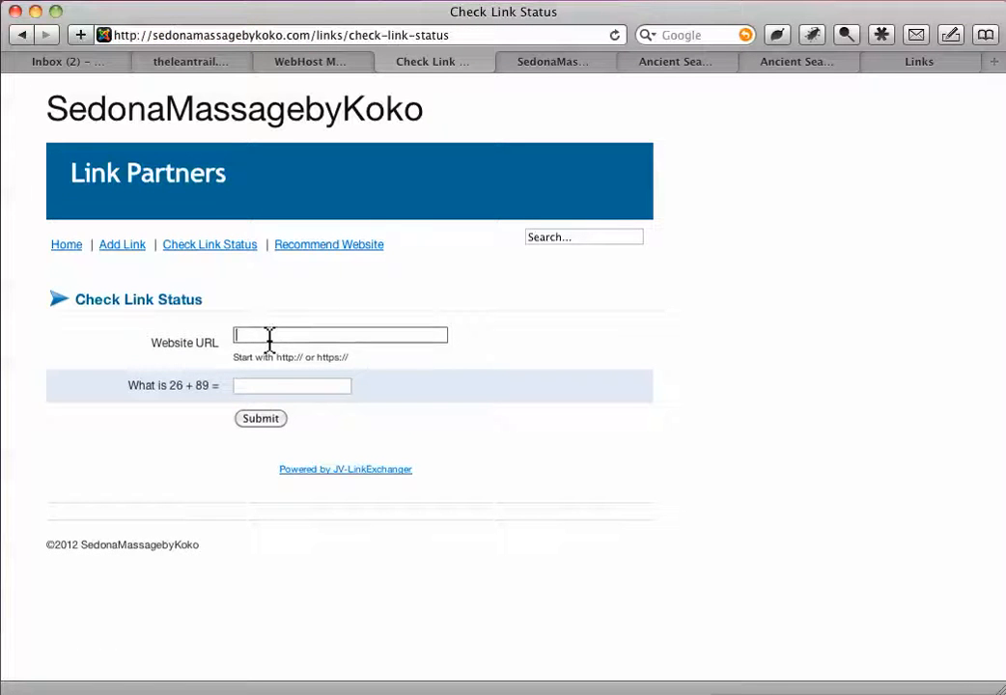